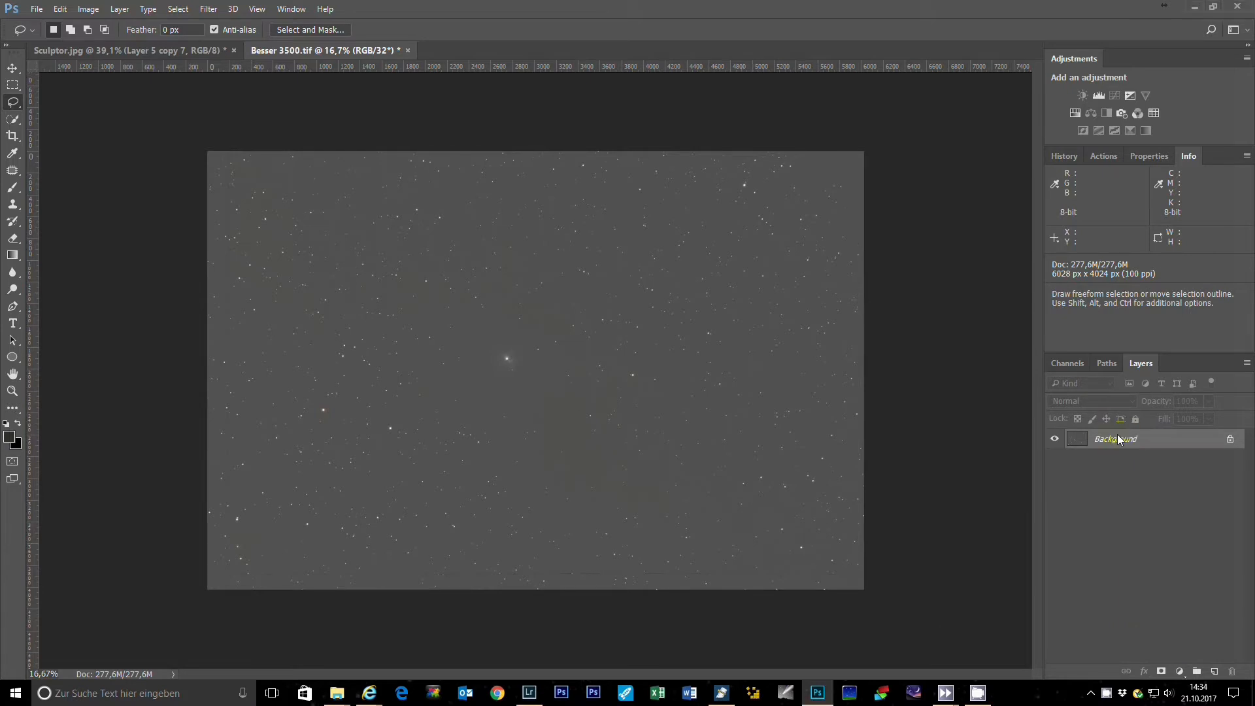
Duplicate the Background layer and convert the image to 16 bits per channel without merging the layers
key("ctrl+j")
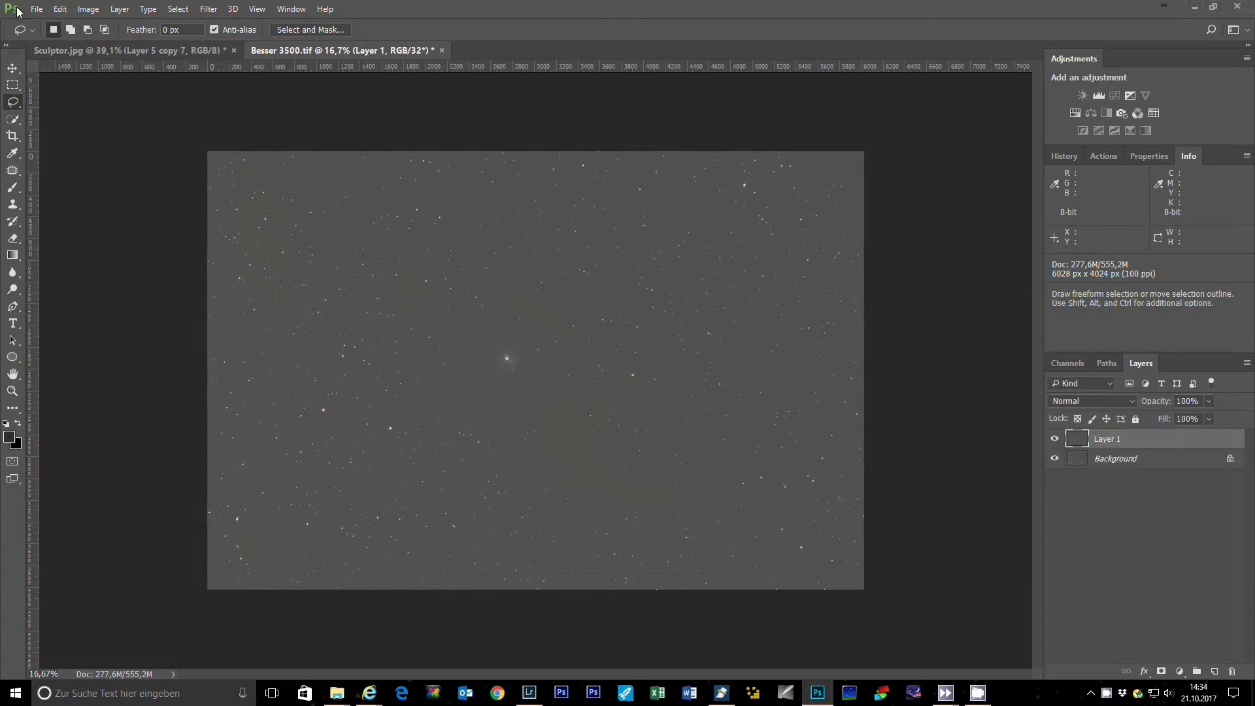
left_click(87, 9)
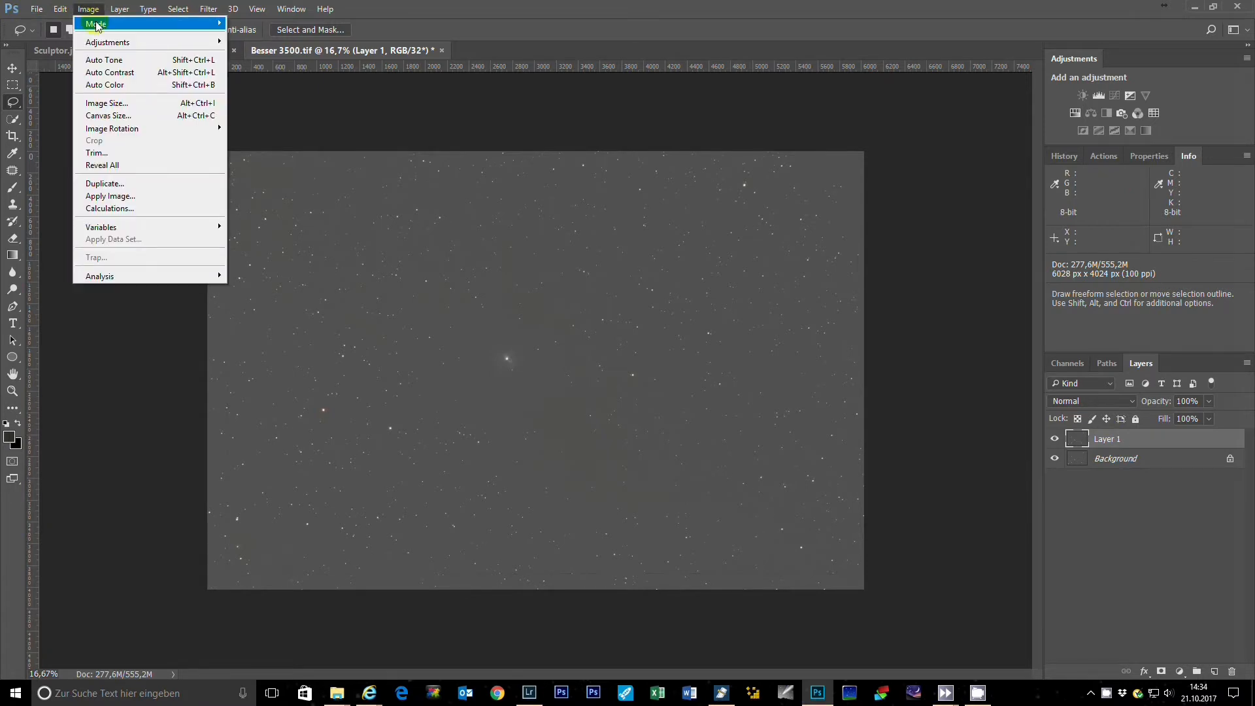
left_click(269, 140)
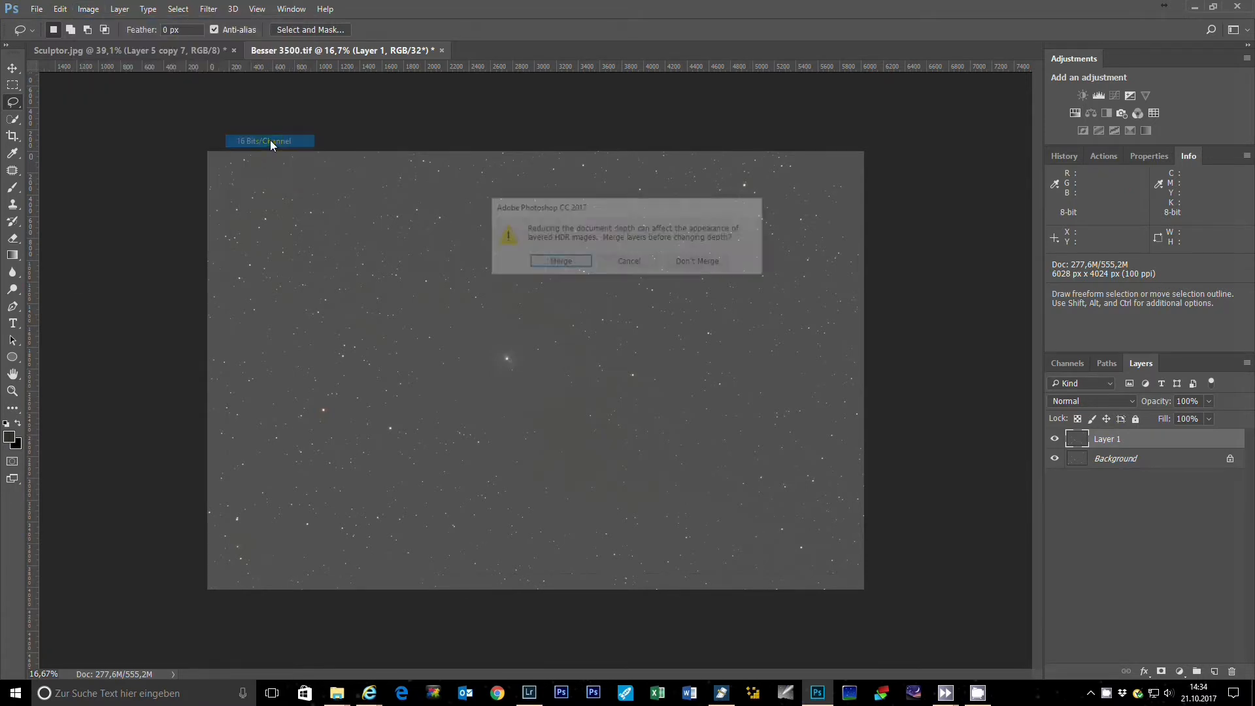
left_click(687, 262)
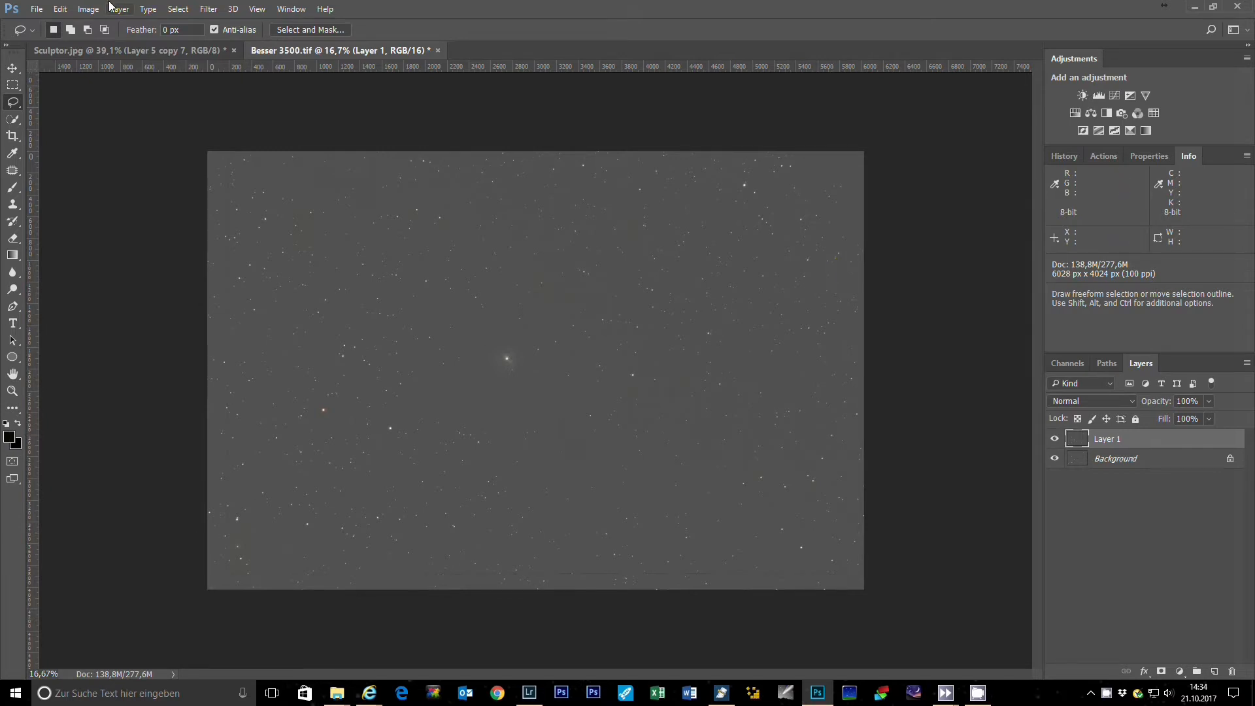
Equalize the duplicated layer to inspect the faint nebulosity, gradients and stacking edges
left_click(89, 9)
mouse_move(120, 46)
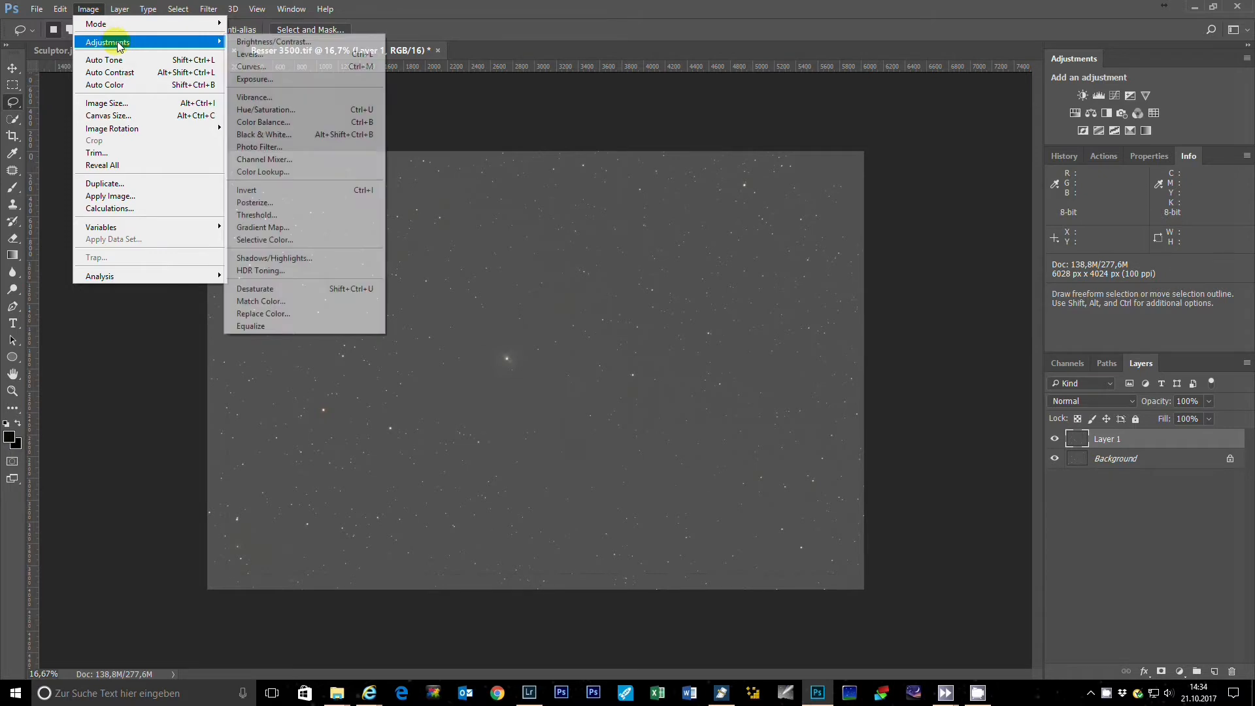
left_click(274, 327)
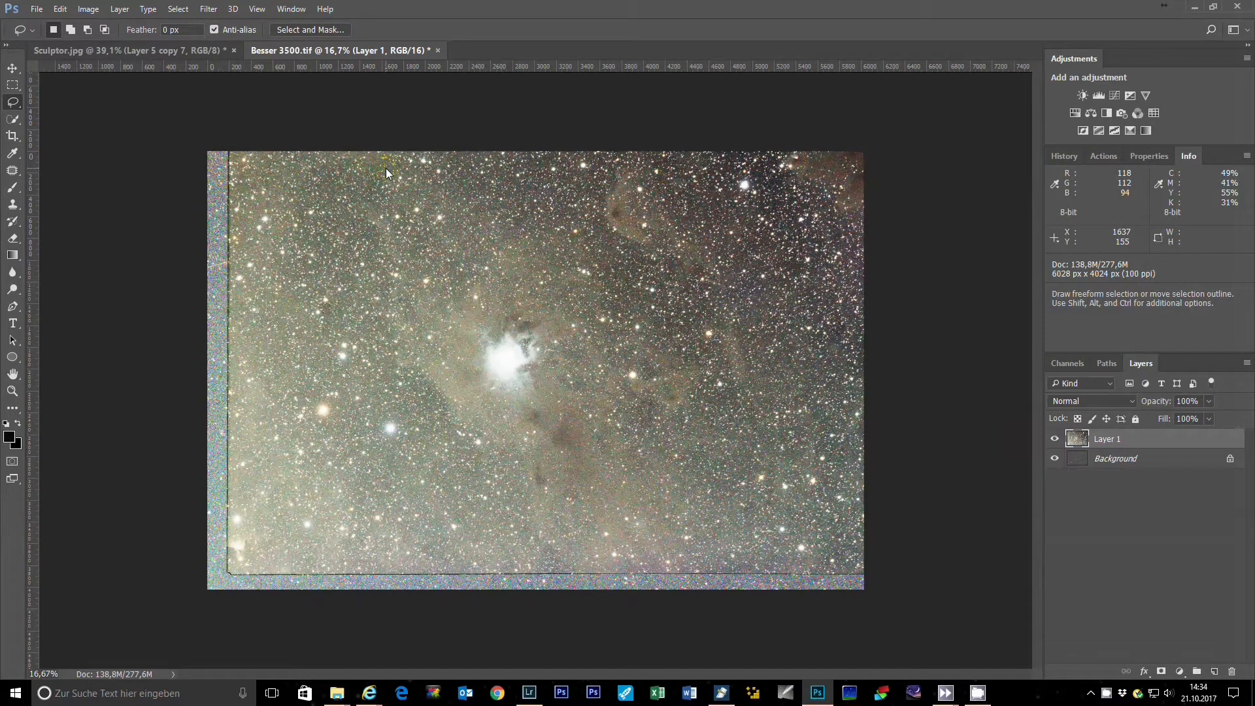
Undo the Equalize adjustment, the 16-bit conversion and the layer duplication
key("ctrl+alt+z")
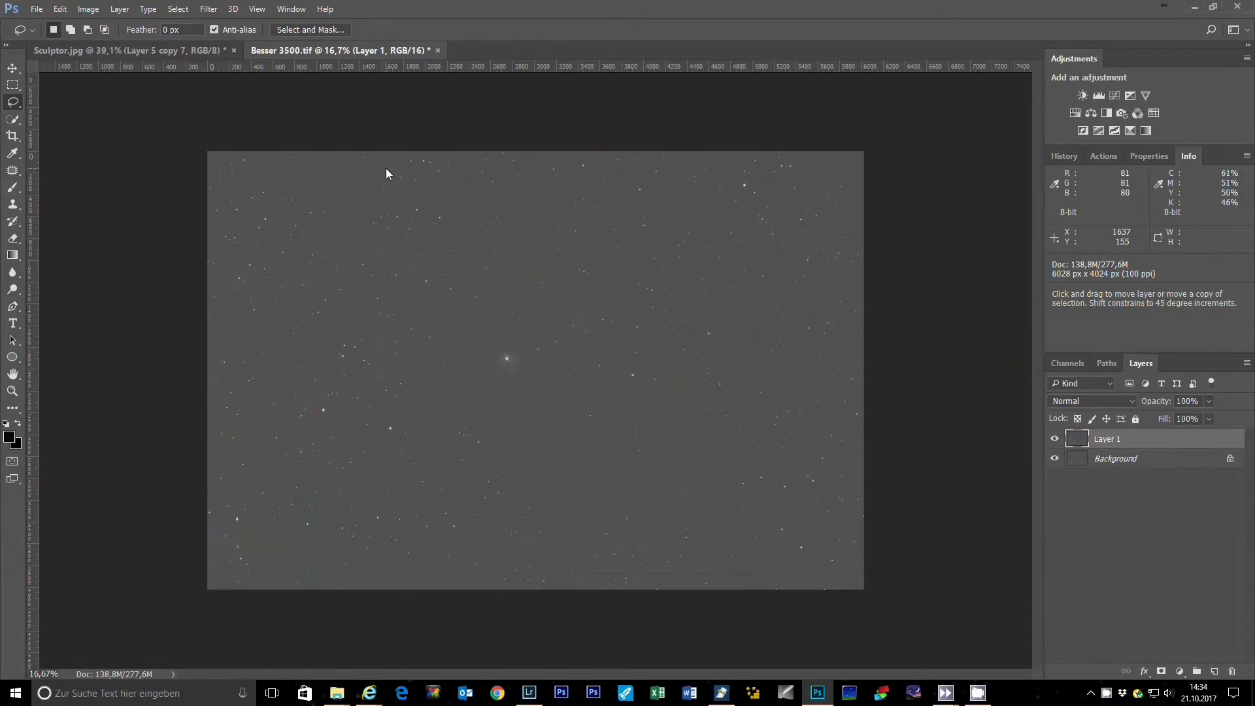
key("ctrl+alt+z")
key("ctrl+alt+z")
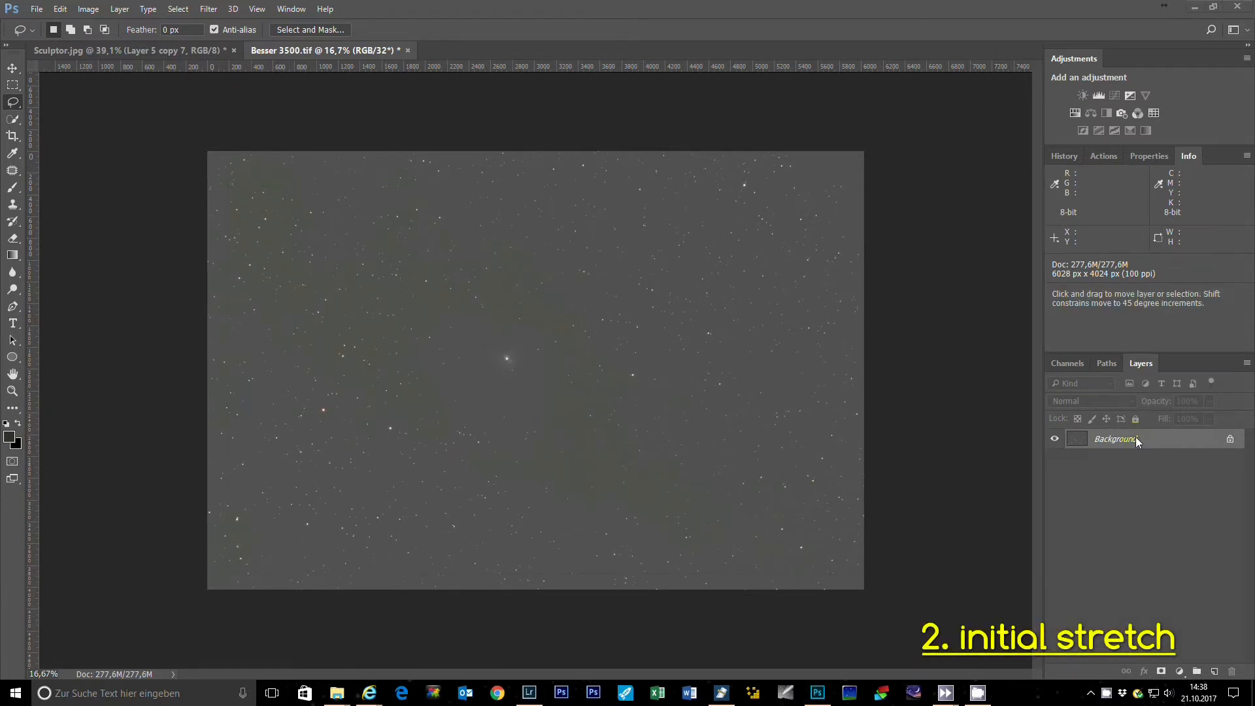
Duplicate the Background layer and brighten the copy with Levels, setting the midtone input to 1,10
key("ctrl+j")
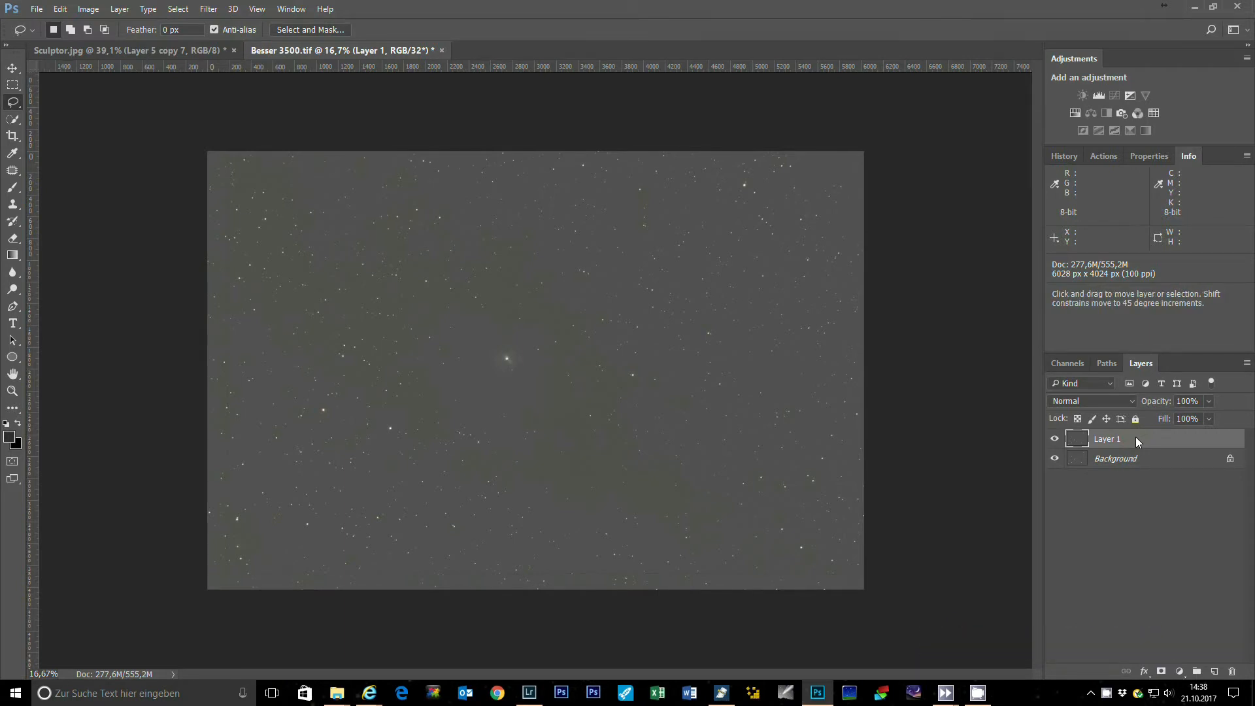
key("ctrl+l")
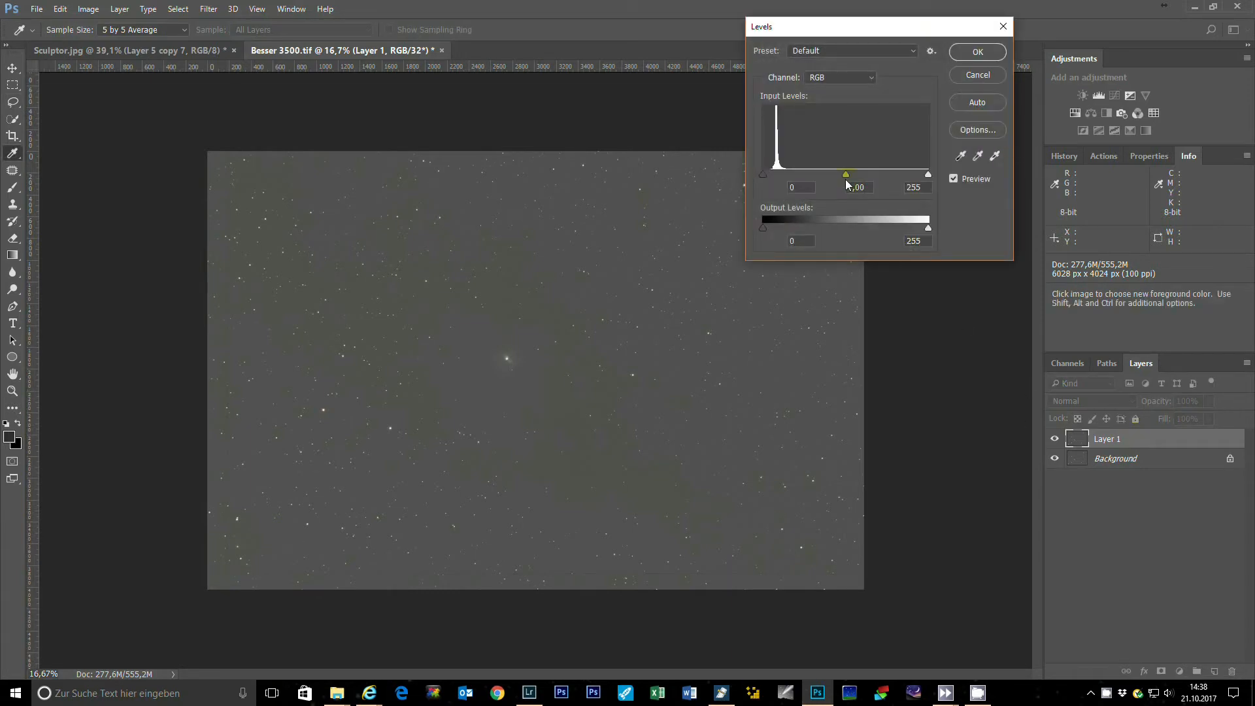
left_click_drag(844, 174, 837, 174)
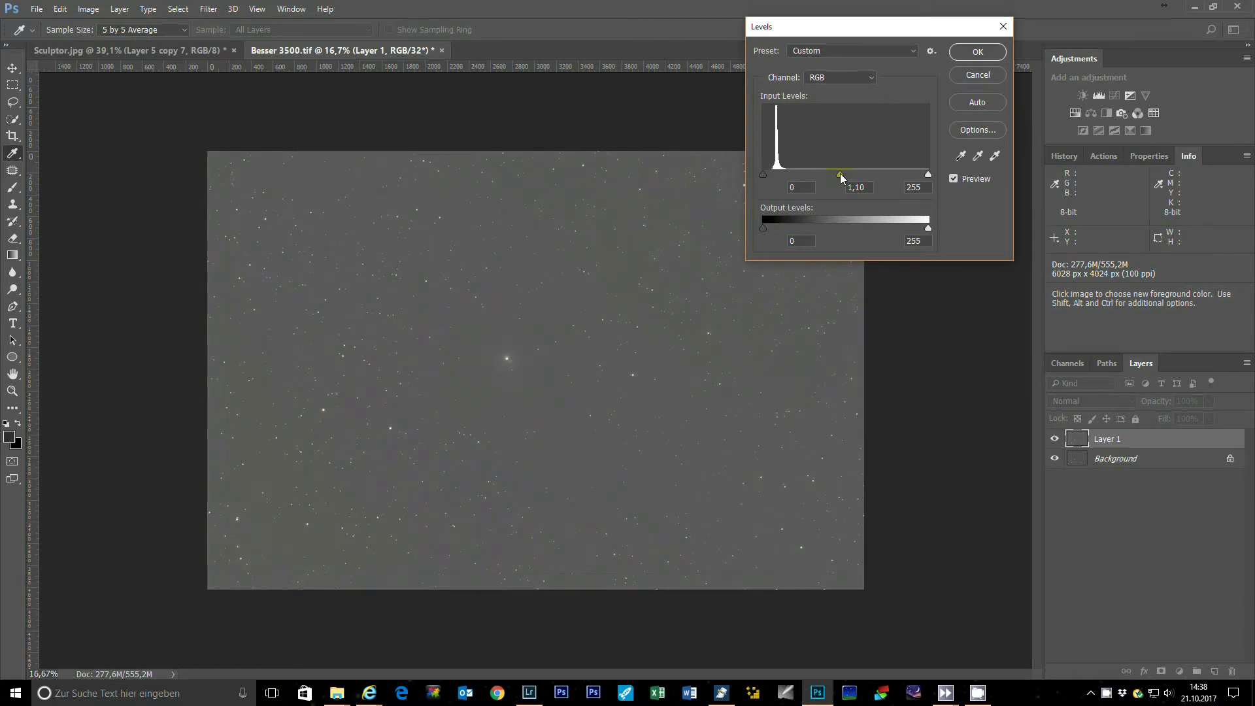
left_click(983, 54)
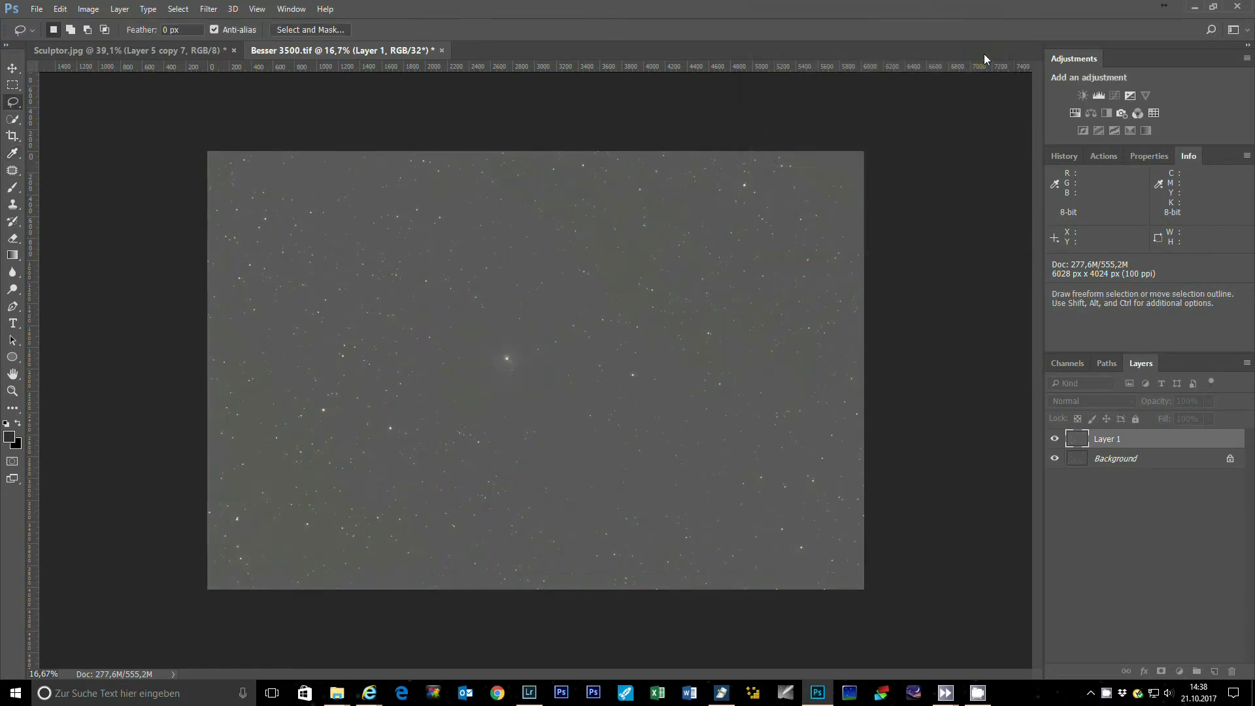
Apply Levels to Layer 1 again with a midtone input of 1,09
key("ctrl+l")
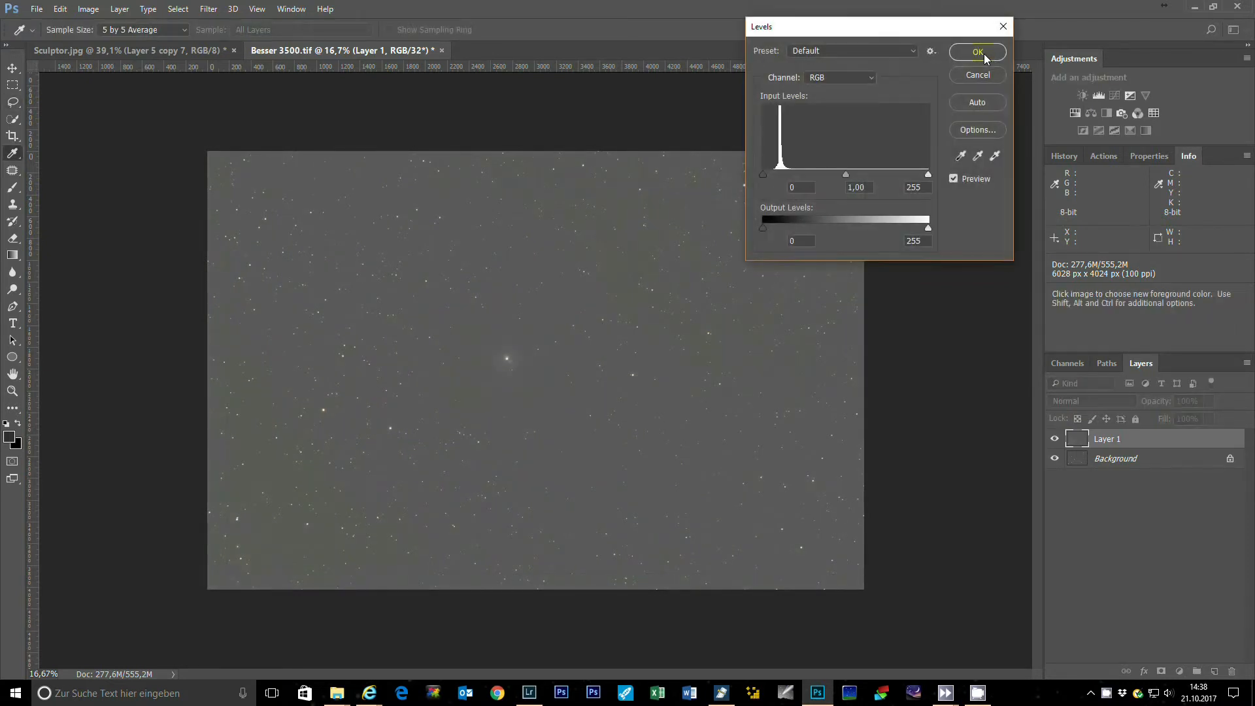
left_click_drag(844, 174, 839, 174)
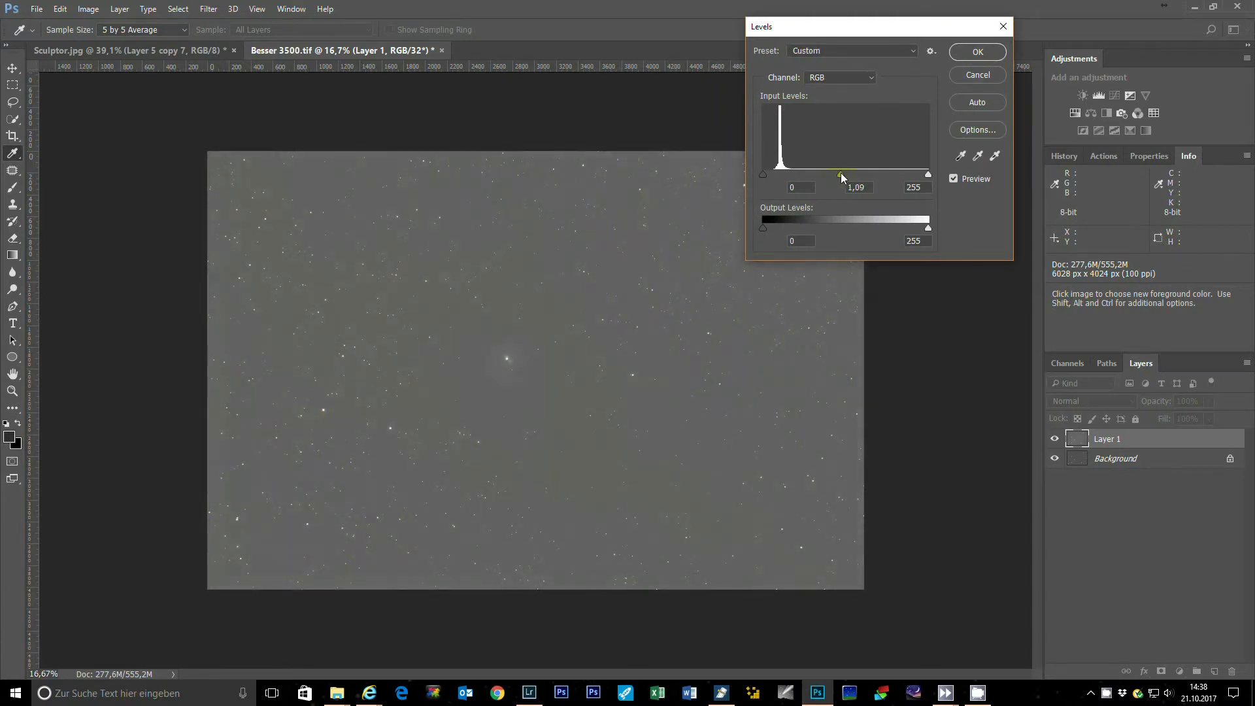
left_click(978, 52)
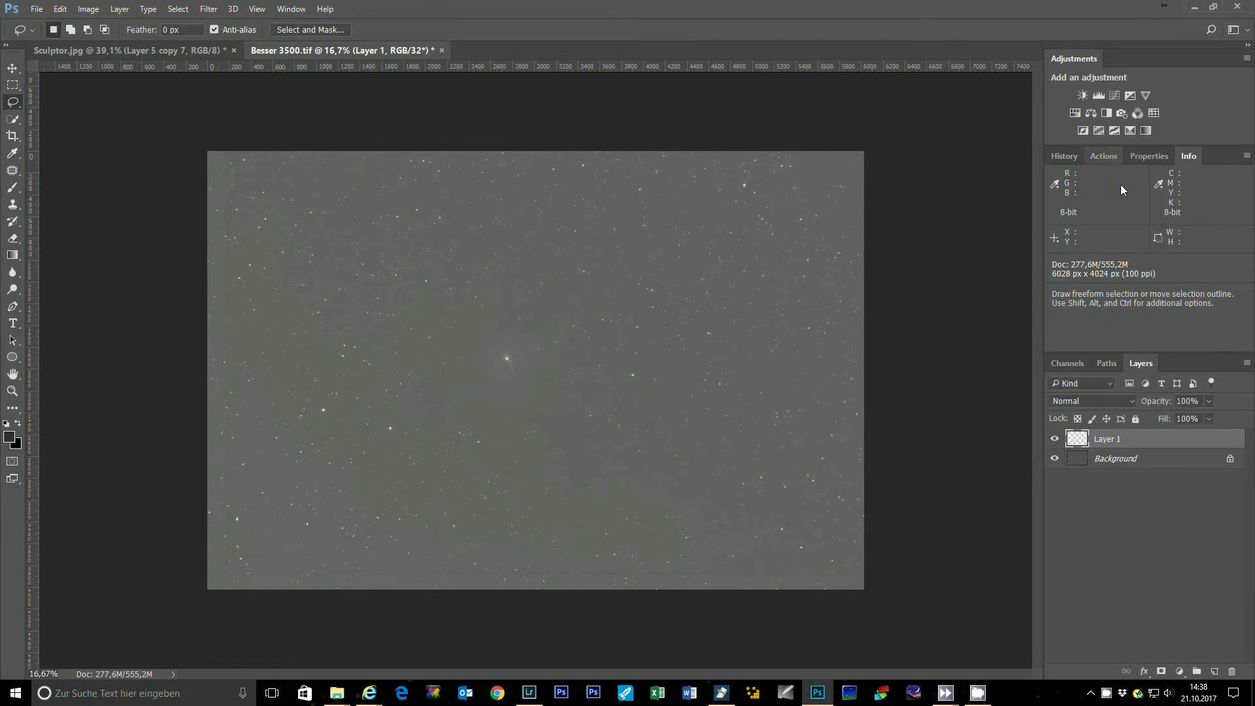
Play the recorded Ctrl-L action from the Stars set on Layer 1 to stretch it further
left_click(1104, 156)
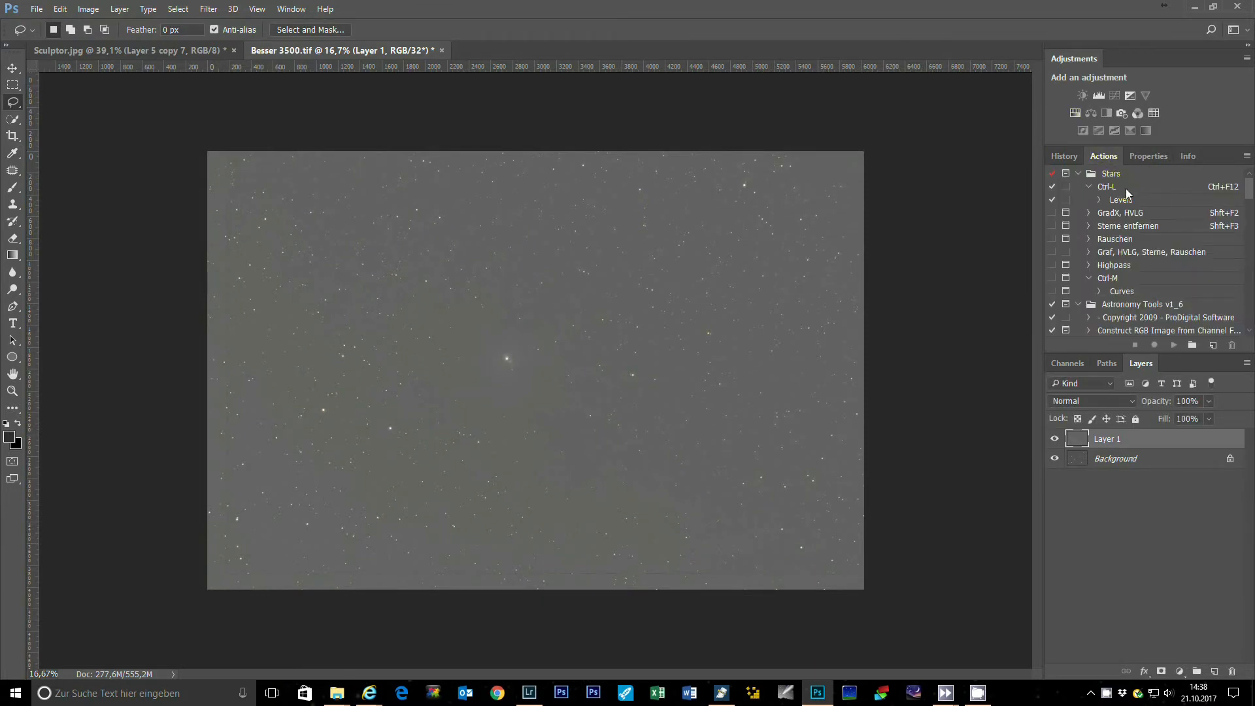
left_click(1116, 187)
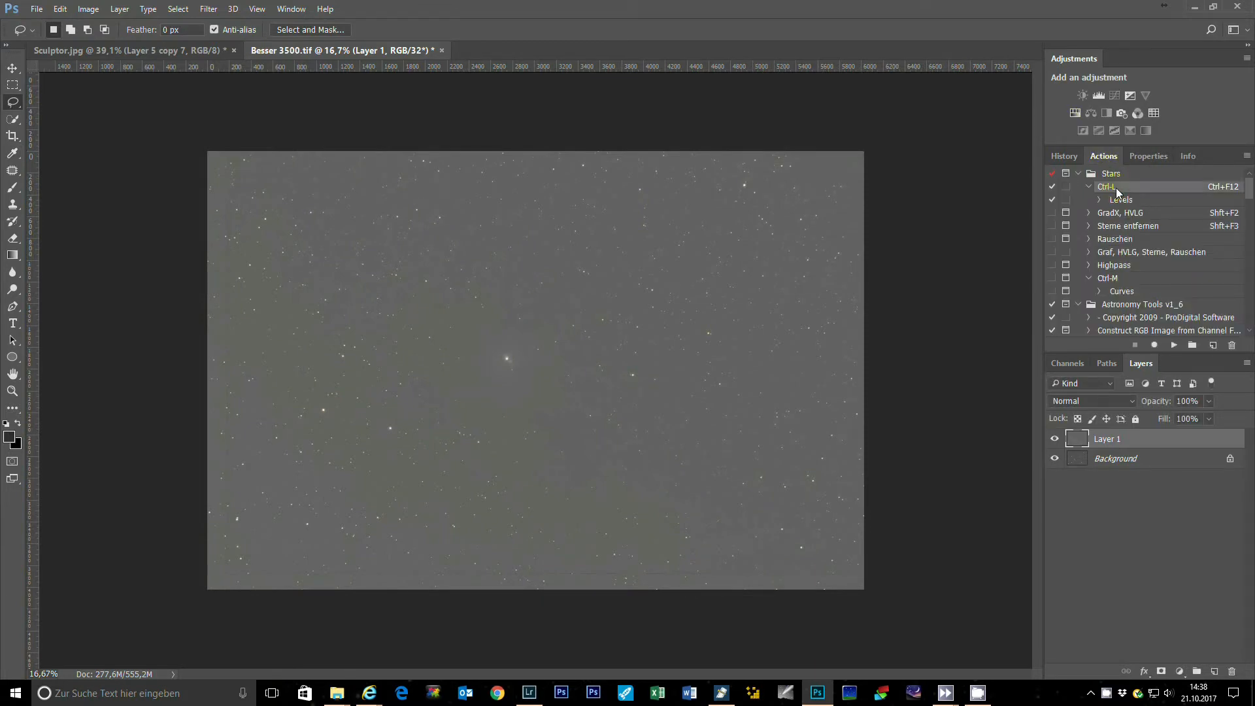
left_click(1174, 345)
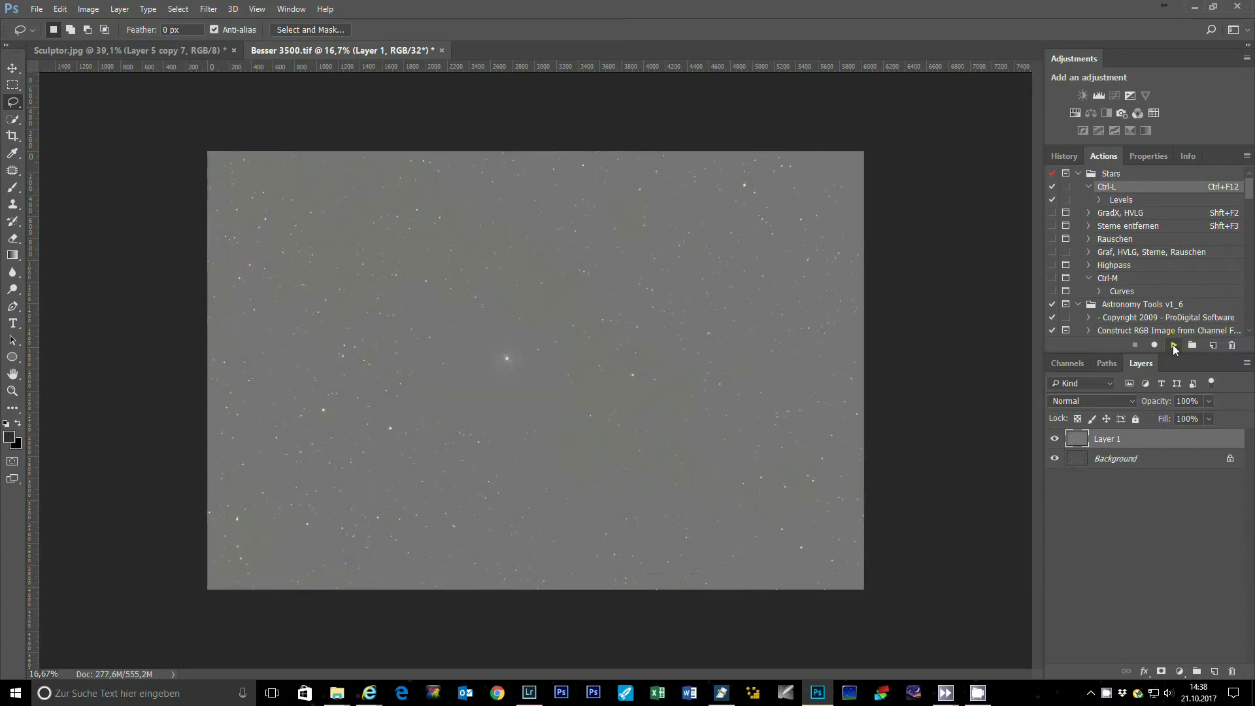
Raise the Levels black point on Layer 1 to just before the start of the histogram peak
key("ctrl+l")
left_click_drag(763, 174, 782, 174)
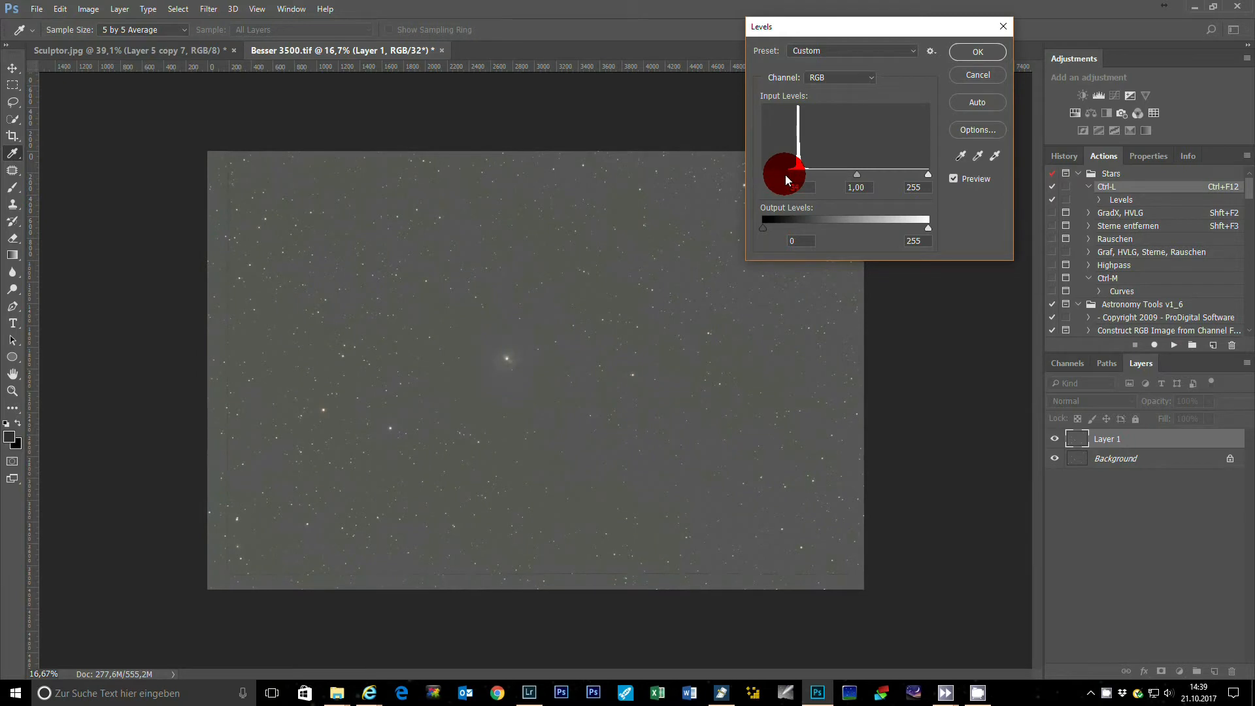
left_click(967, 54)
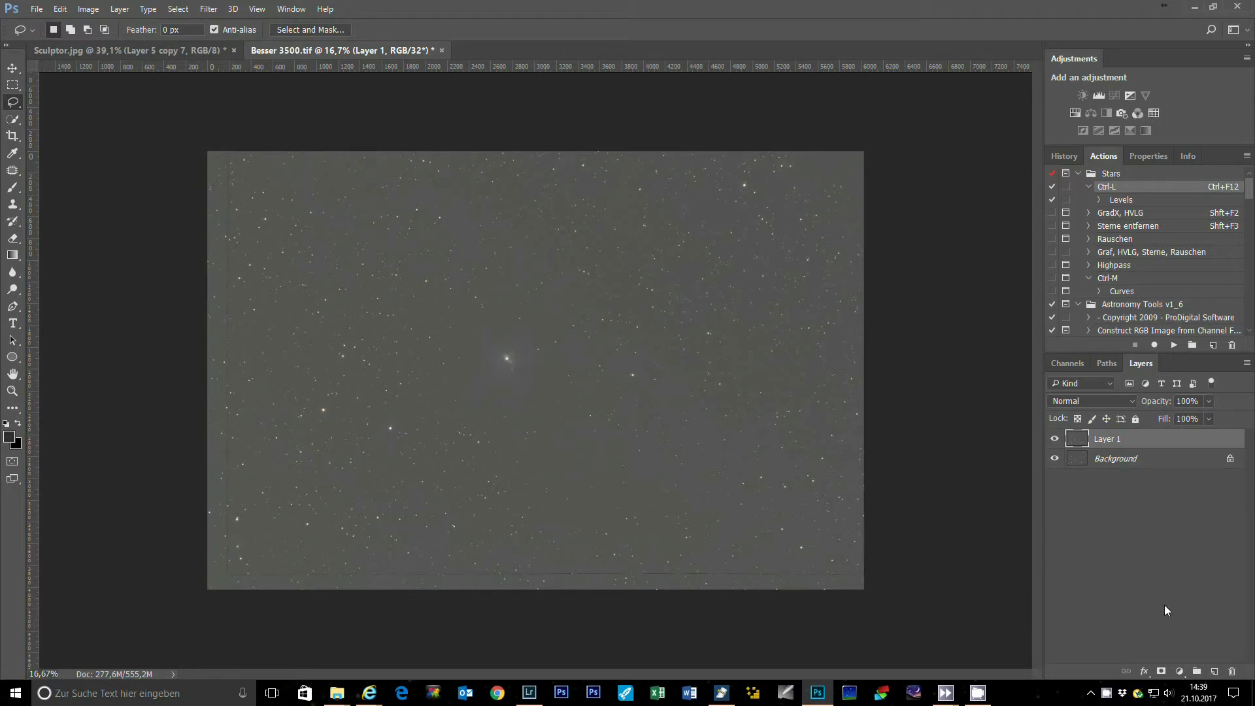
Crop the image at a 2:3 ratio to cut off the stacking borders around the edges
left_click(13, 136)
left_click_drag(495, 355, 591, 439)
left_click_drag(750, 514, 846, 583)
key("Return")
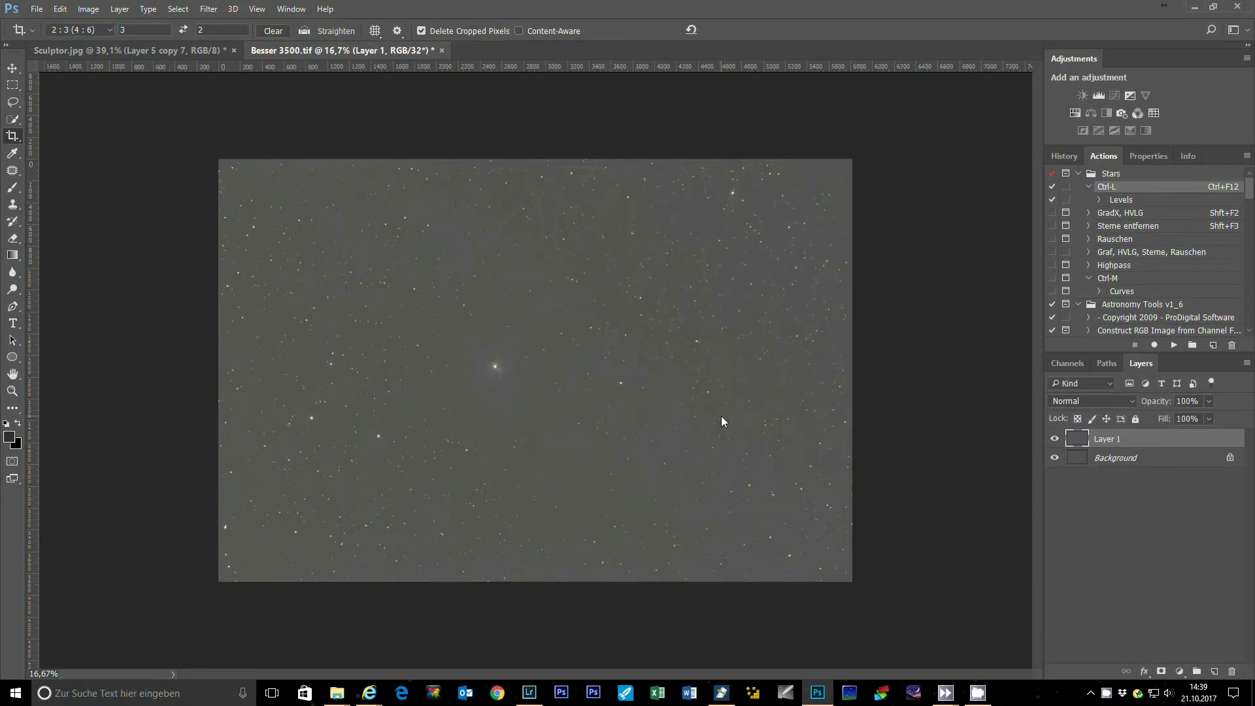
Convert the cropped image to 16 bits per channel without merging the layers
left_click(89, 9)
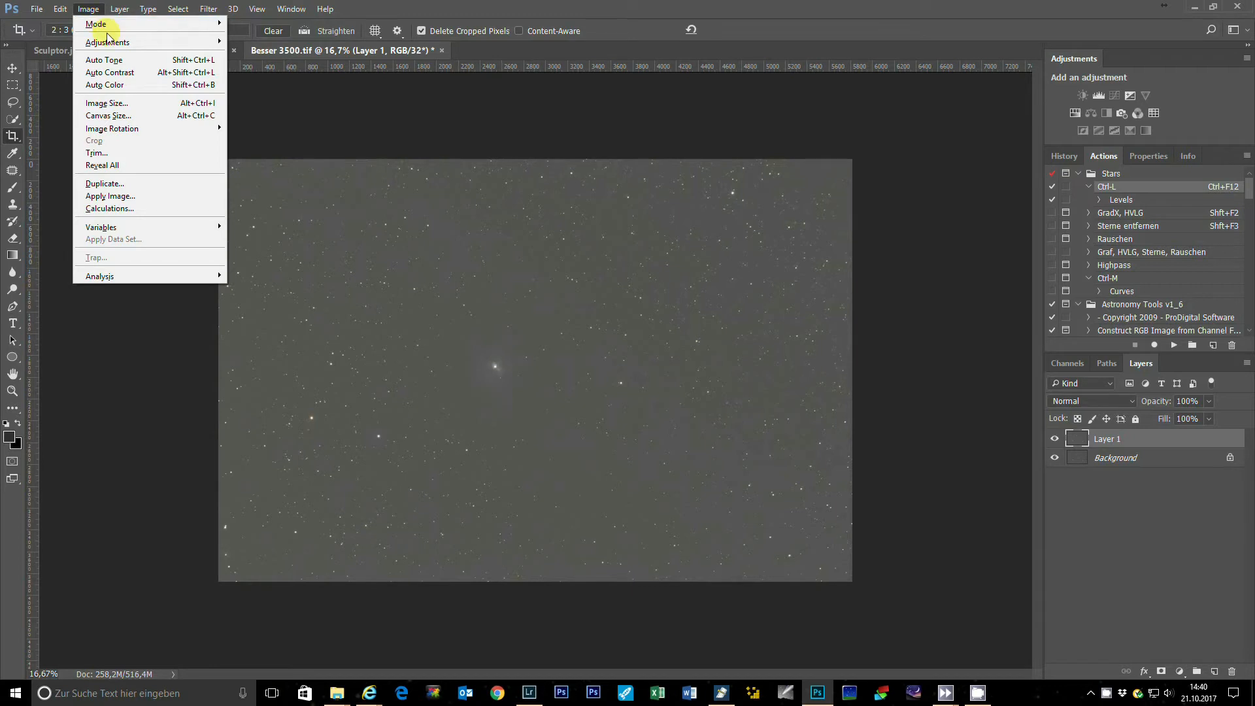
mouse_move(104, 25)
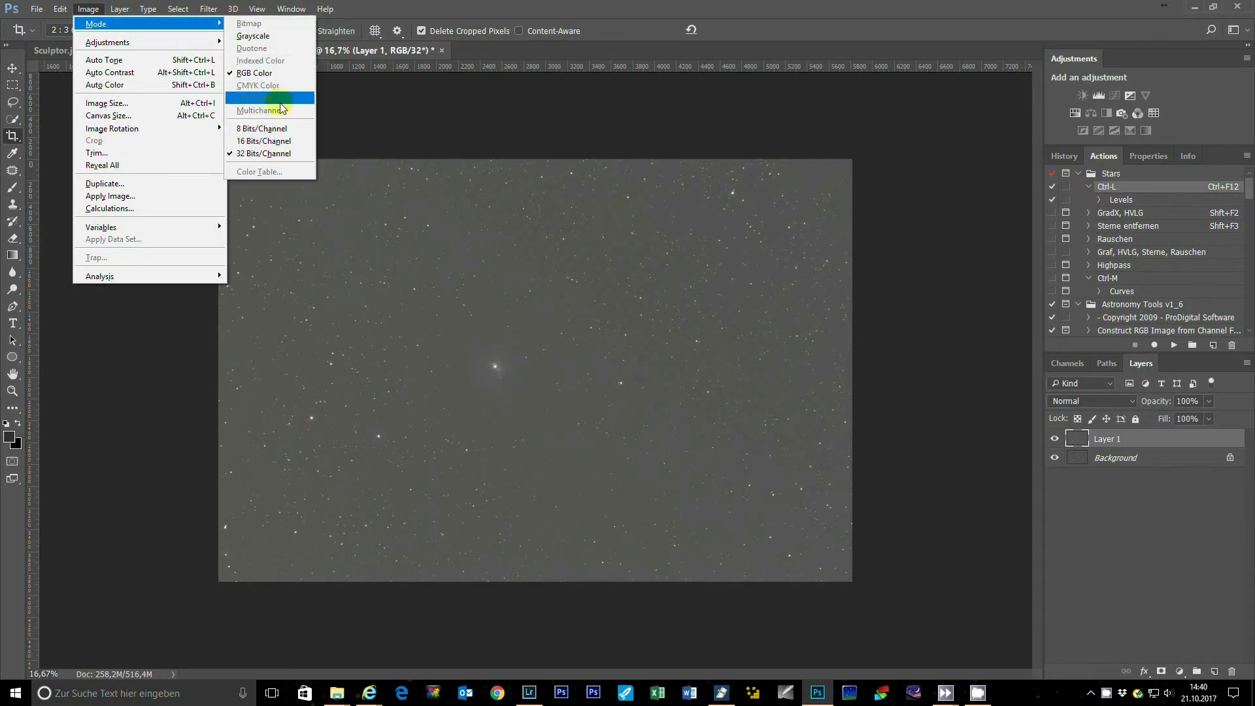
left_click(288, 131)
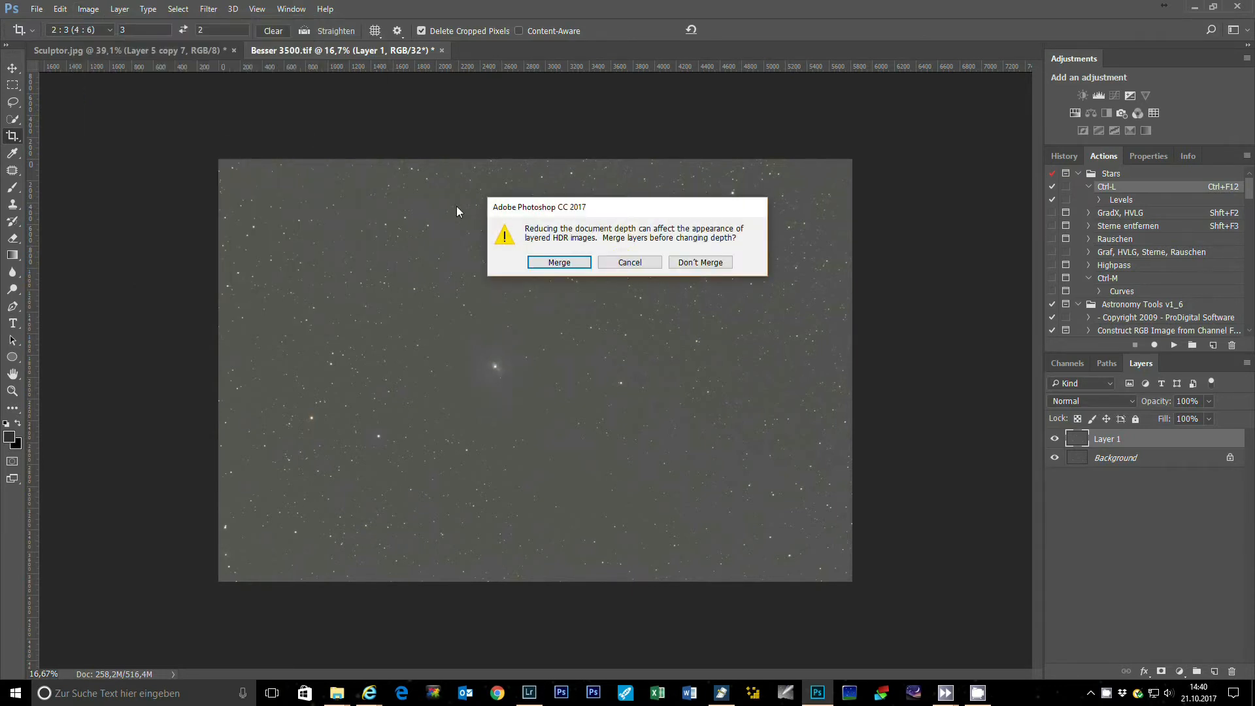
left_click(700, 262)
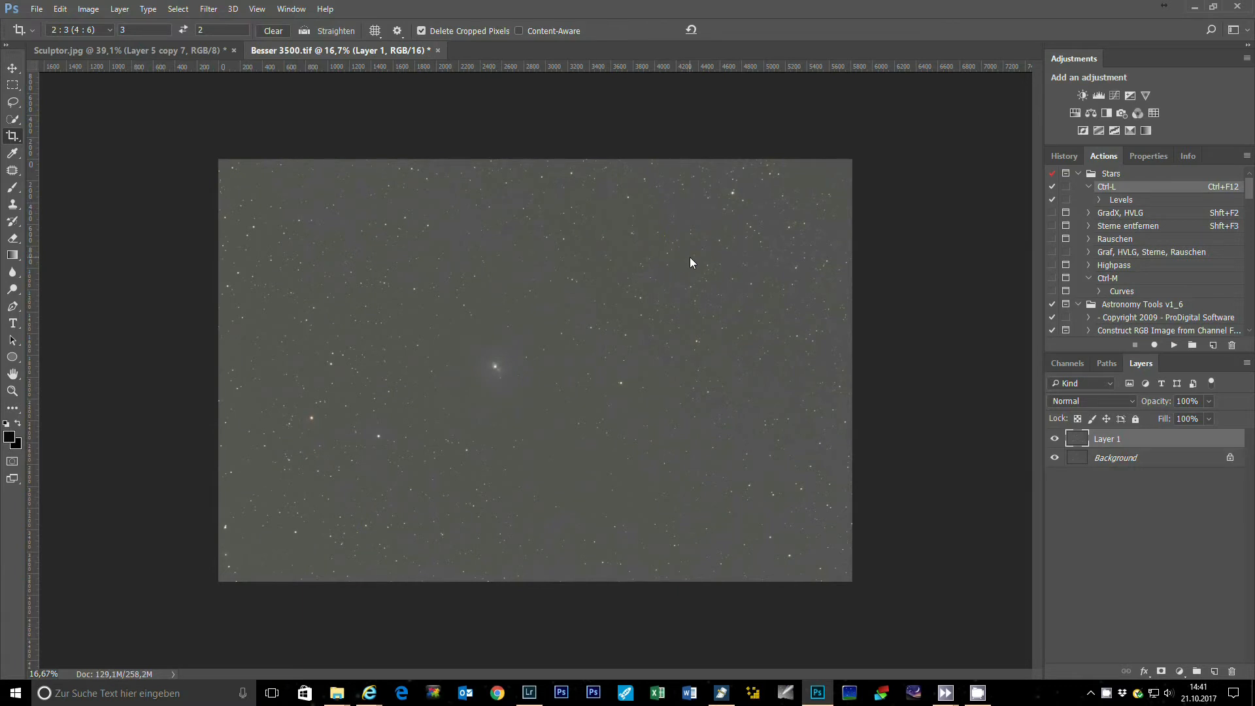
Place a color sampler with the 5 by 5 Average Eyedropper on dark sky left of the bright central star
key("ctrl+l")
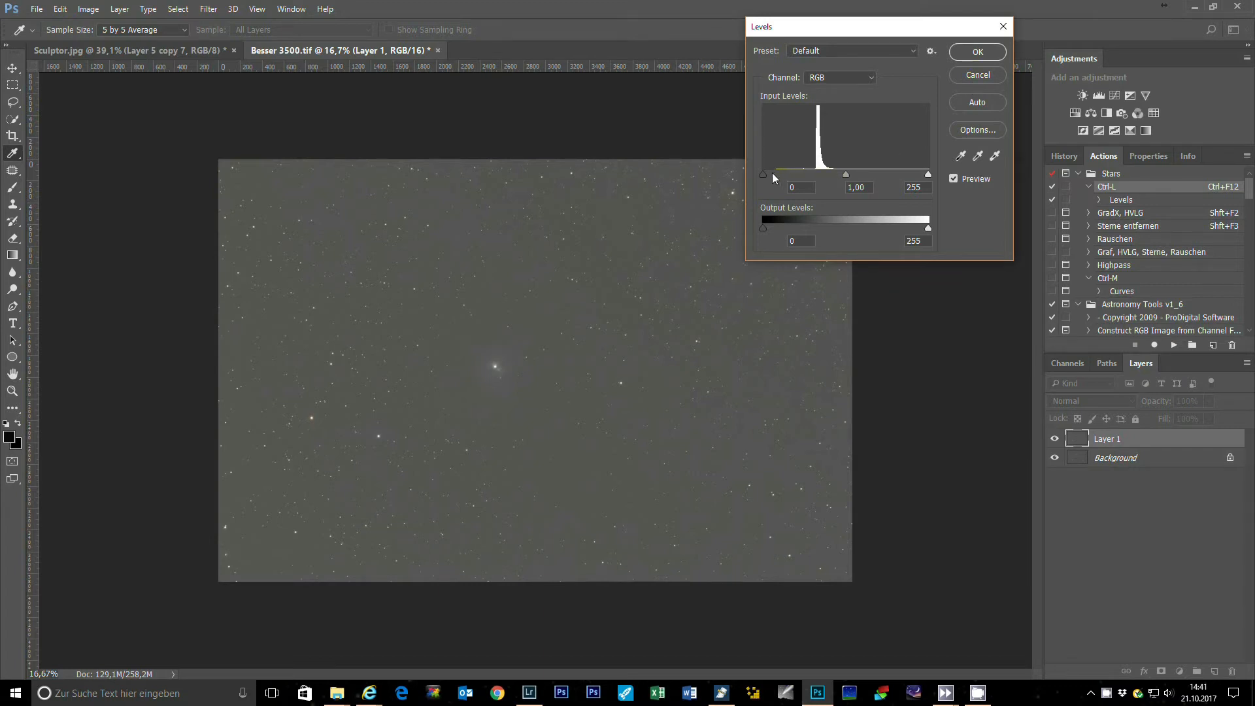
left_click(977, 77)
scroll(349, 330, "up", 3)
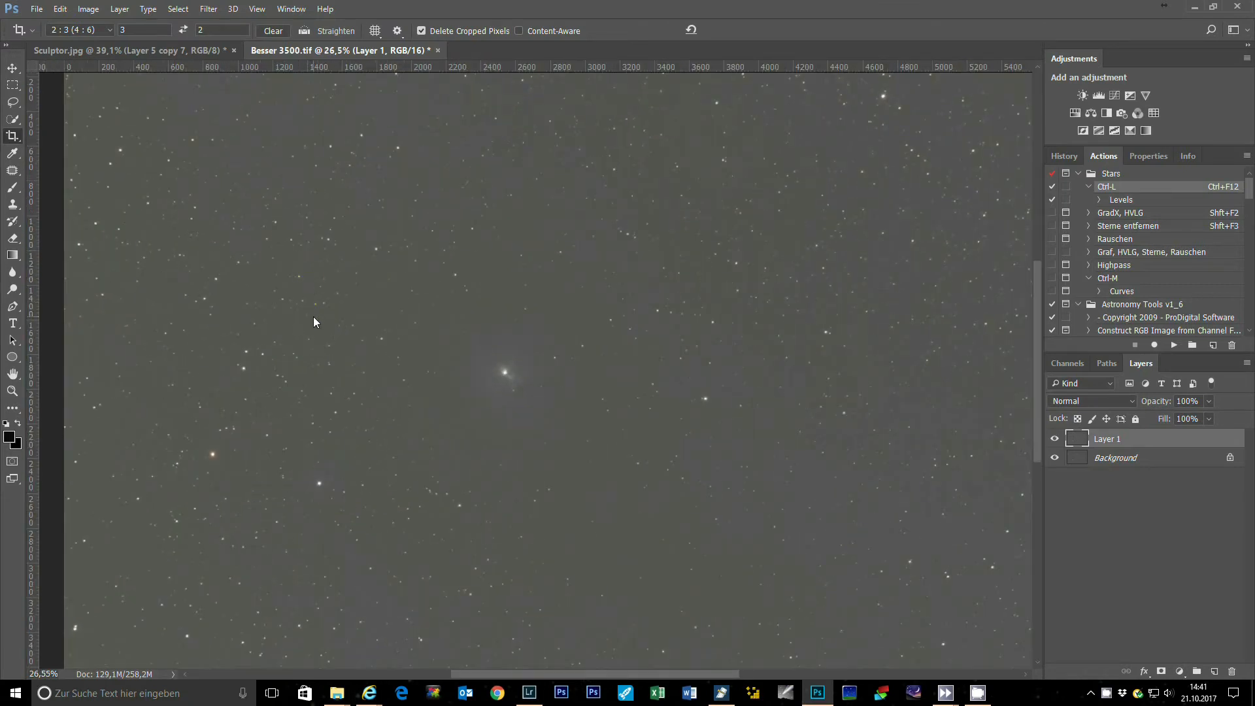
scroll(314, 320, "up", 2)
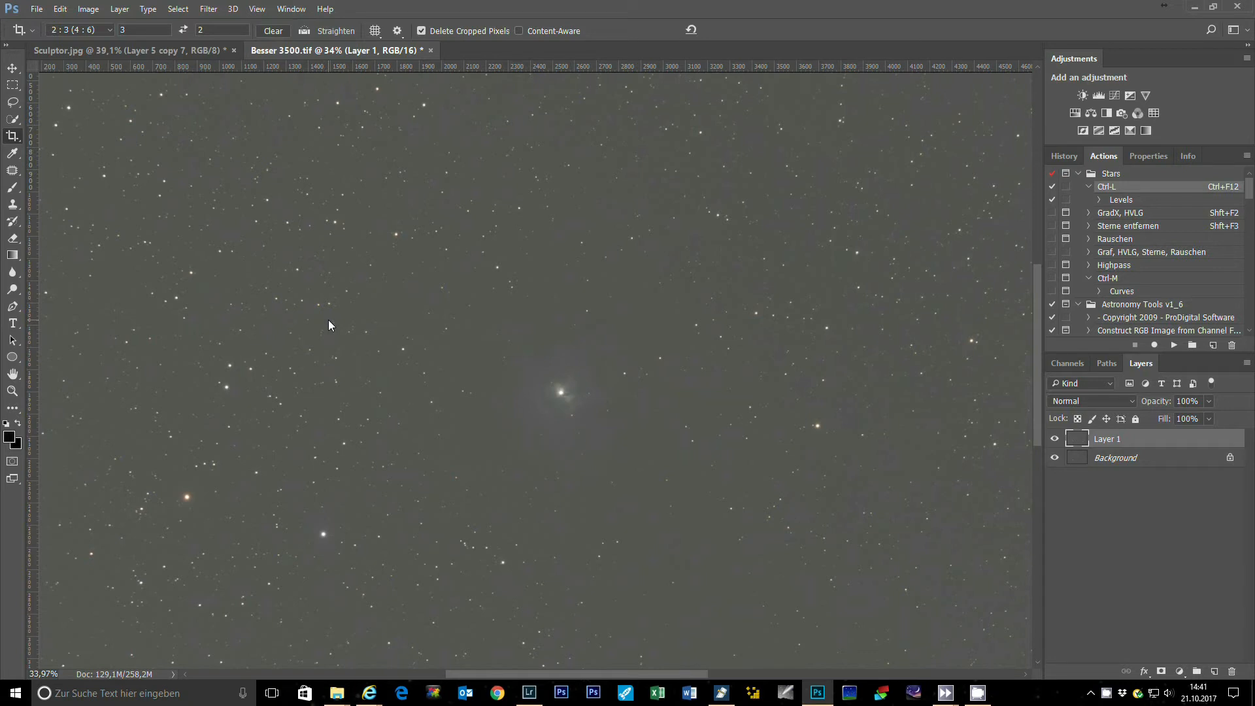
key("i")
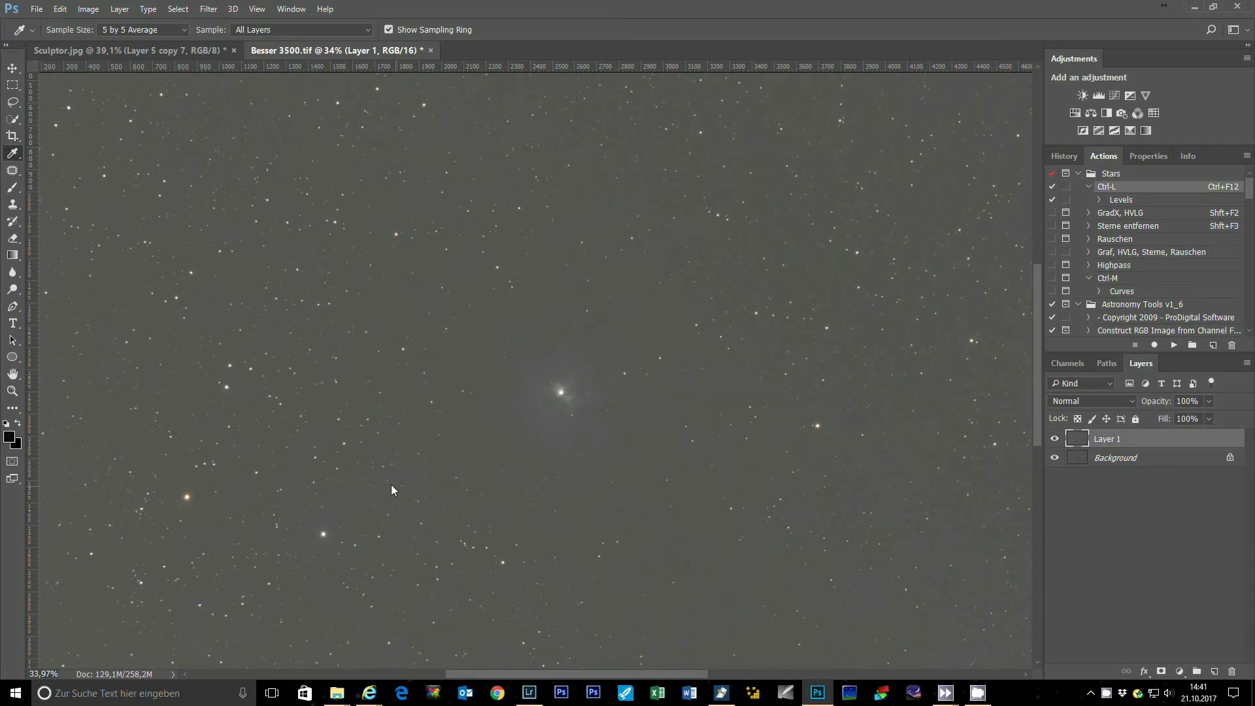
left_click(193, 297, "shift")
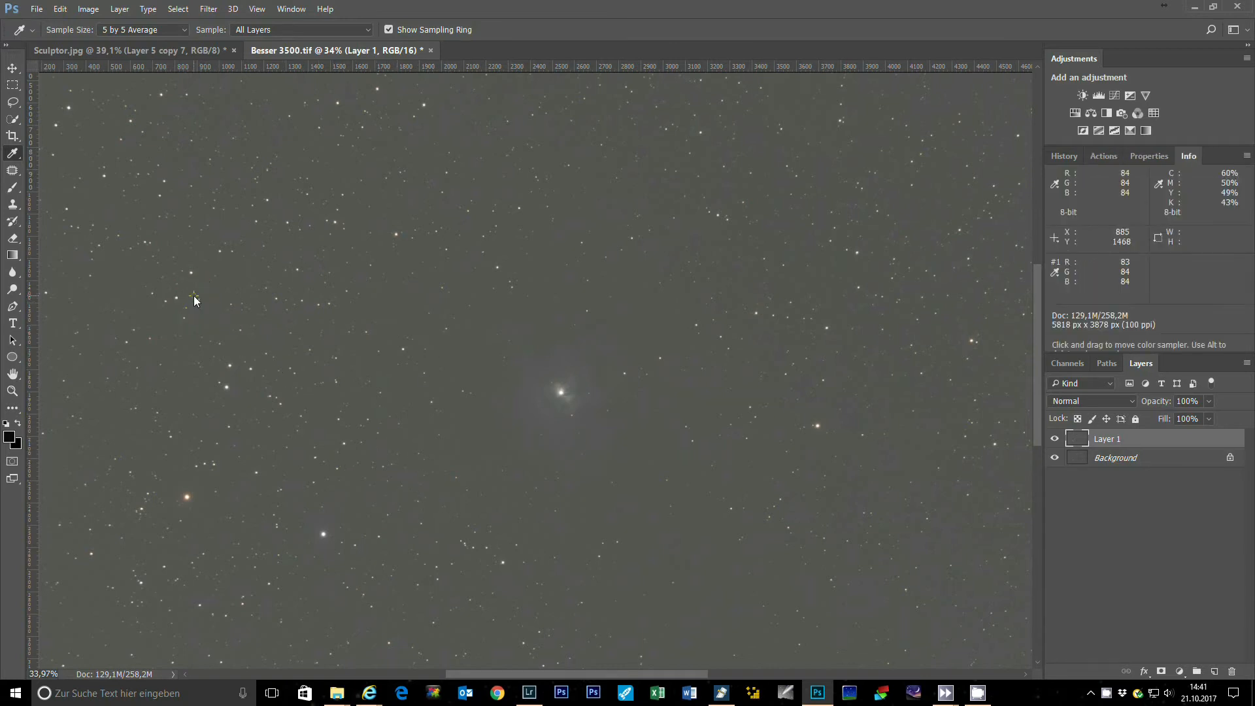
Set the Levels black eyedropper's target shadow color to 25 for red, green and blue
key("ctrl")
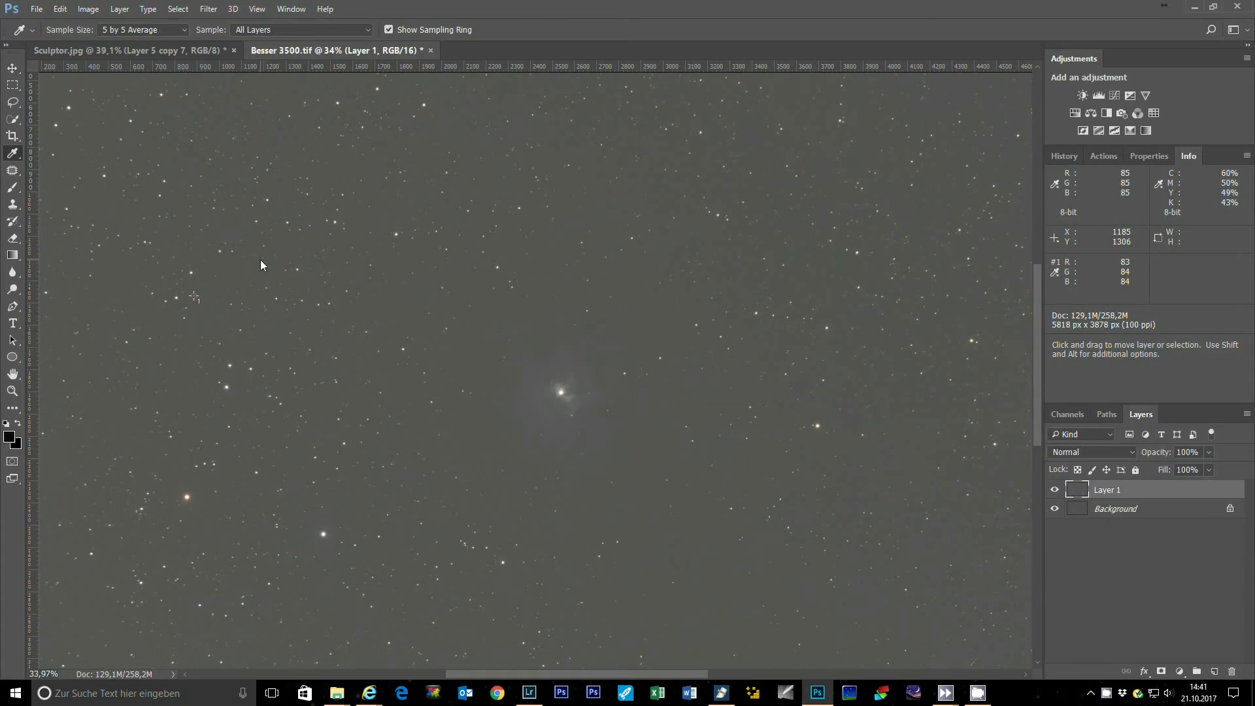
key("ctrl+l")
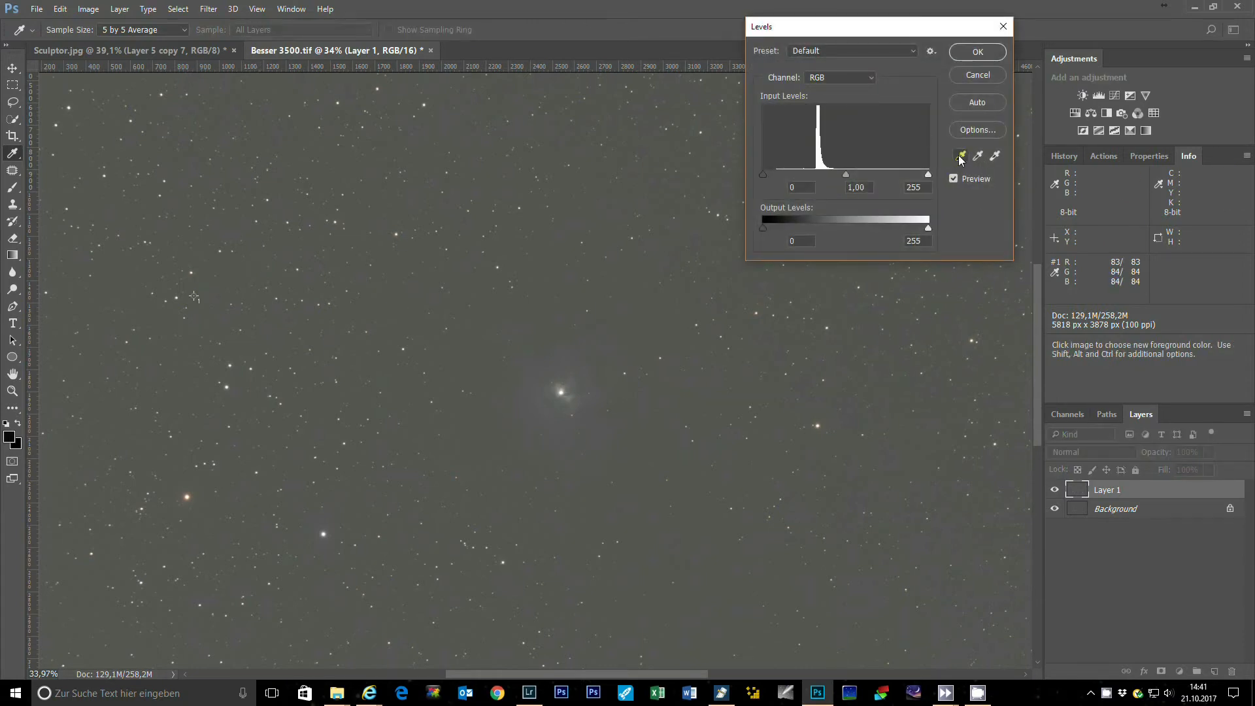
double_click(960, 157)
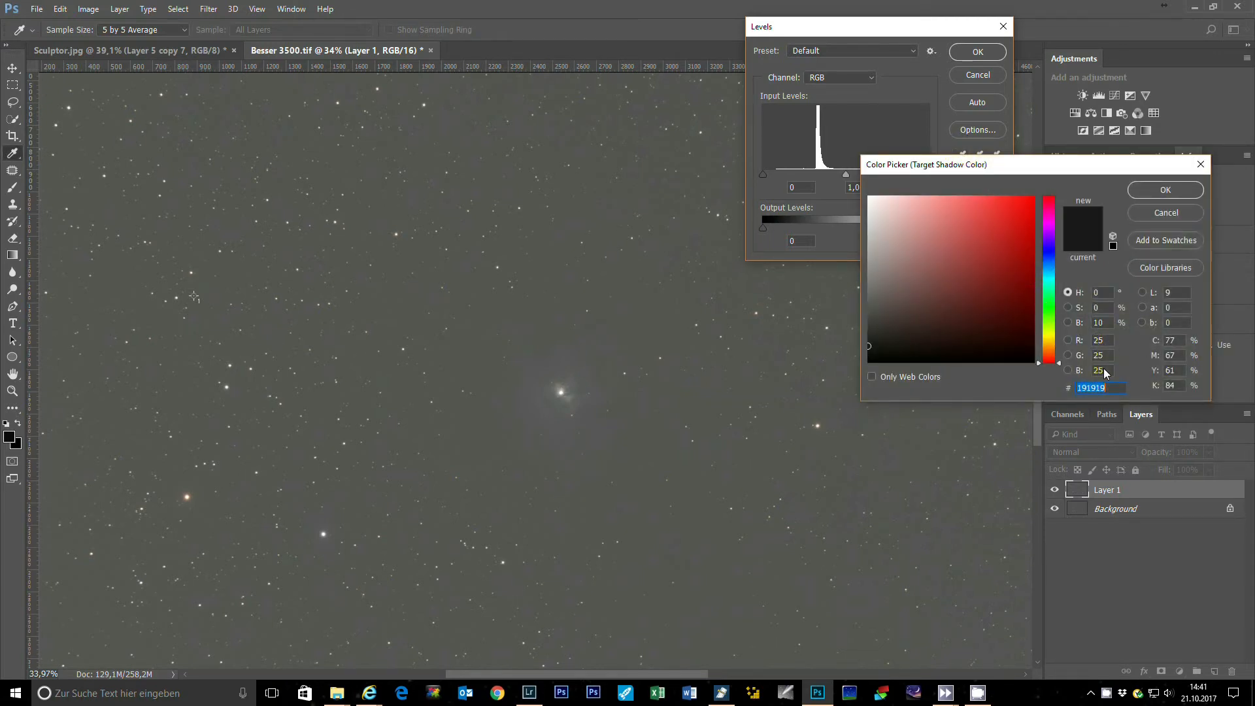
left_click(1165, 190)
left_click(960, 155)
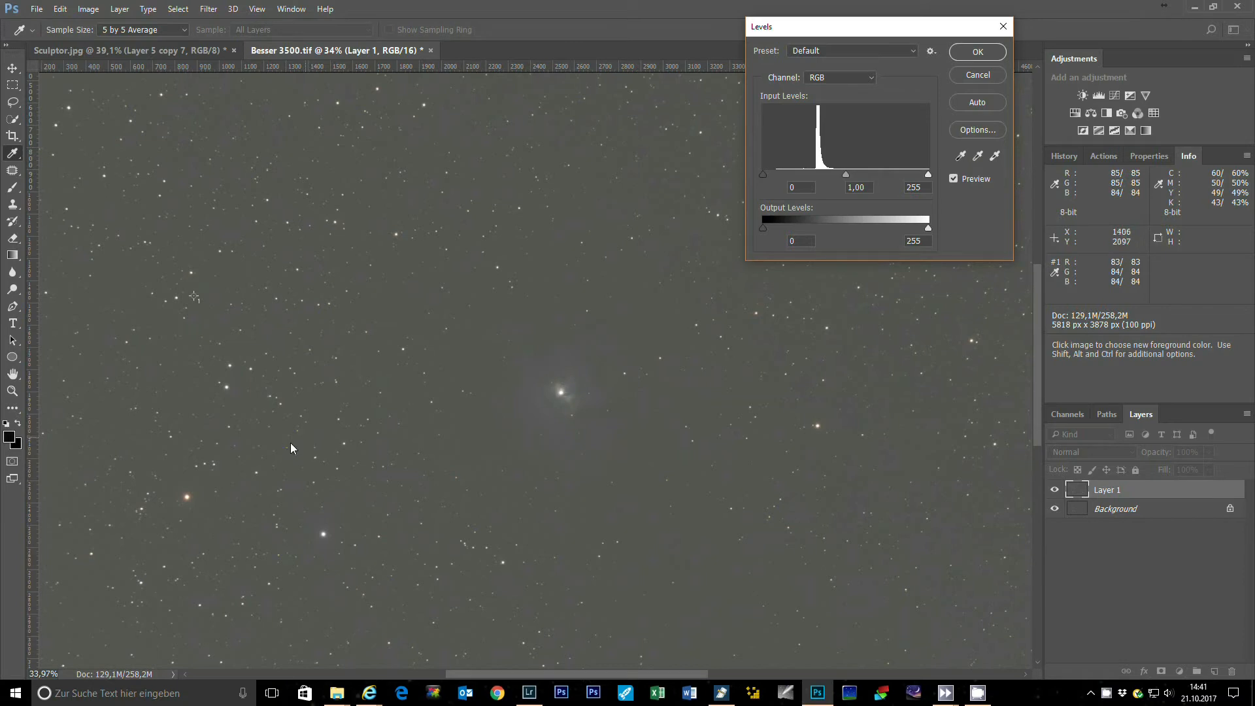
key("Escape")
Set the Levels black point on Layer 1 by sampling the dark sky at color sampler #1
key("ctrl+l")
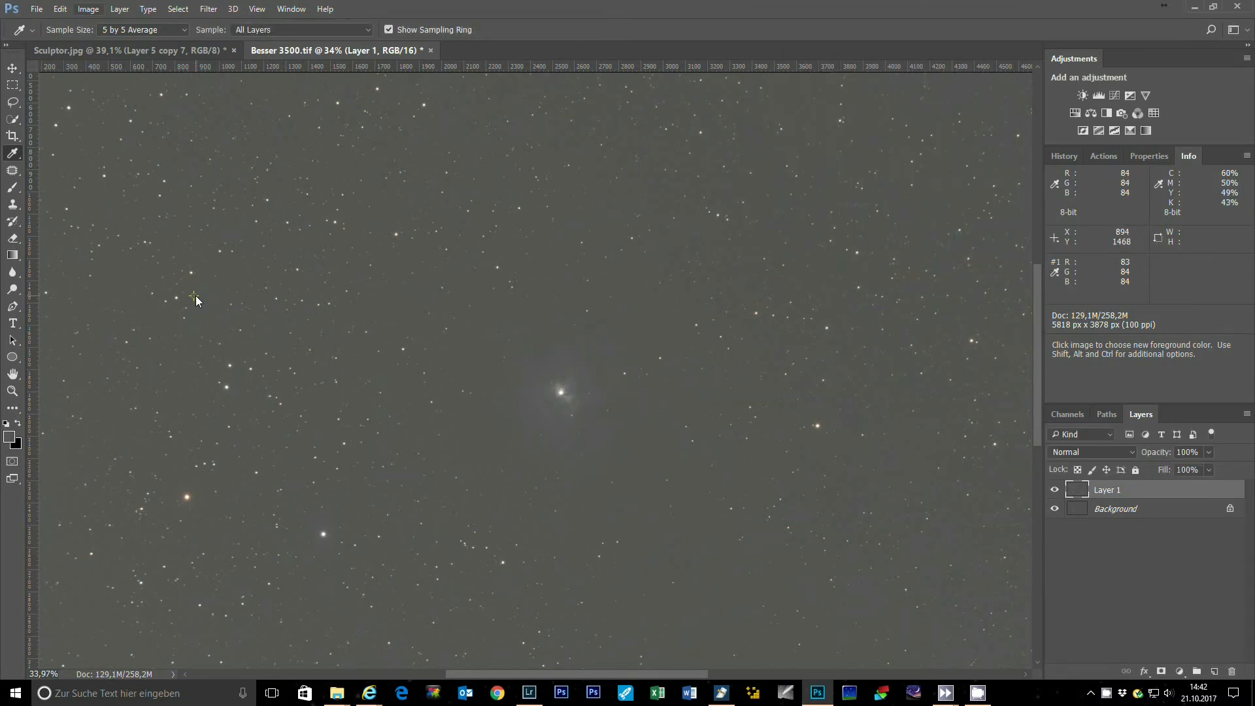
left_click(963, 155)
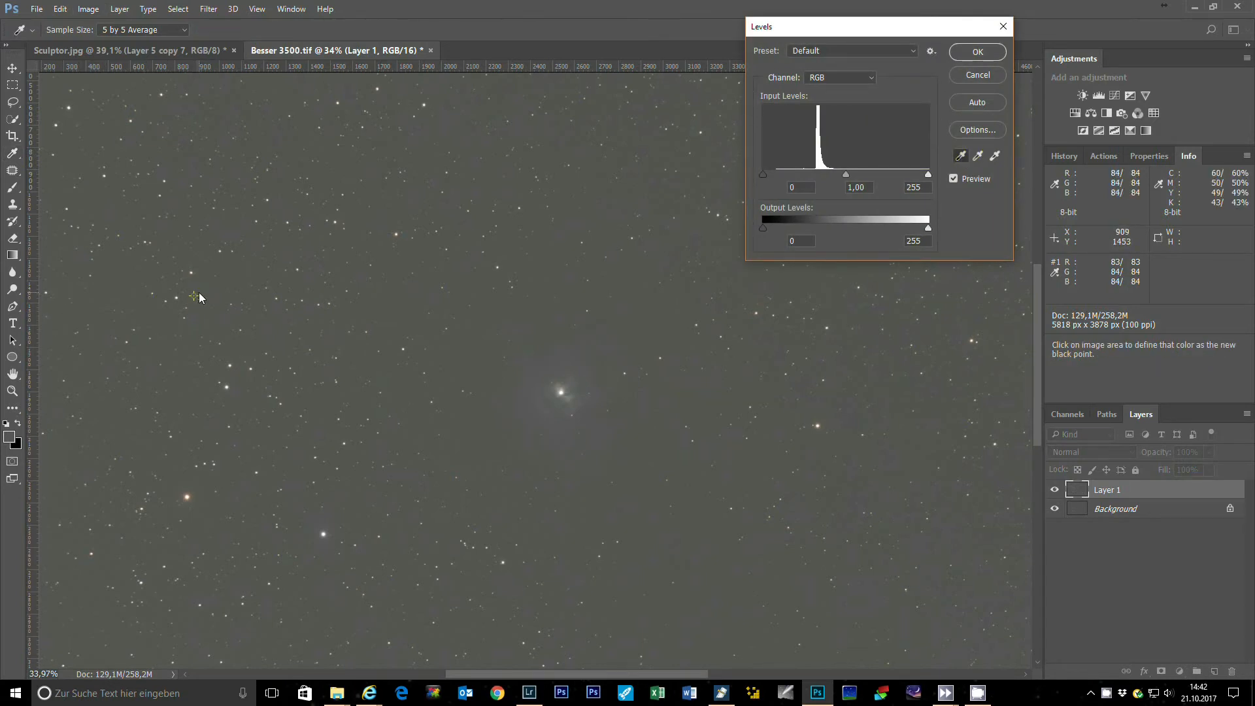
left_click(195, 297)
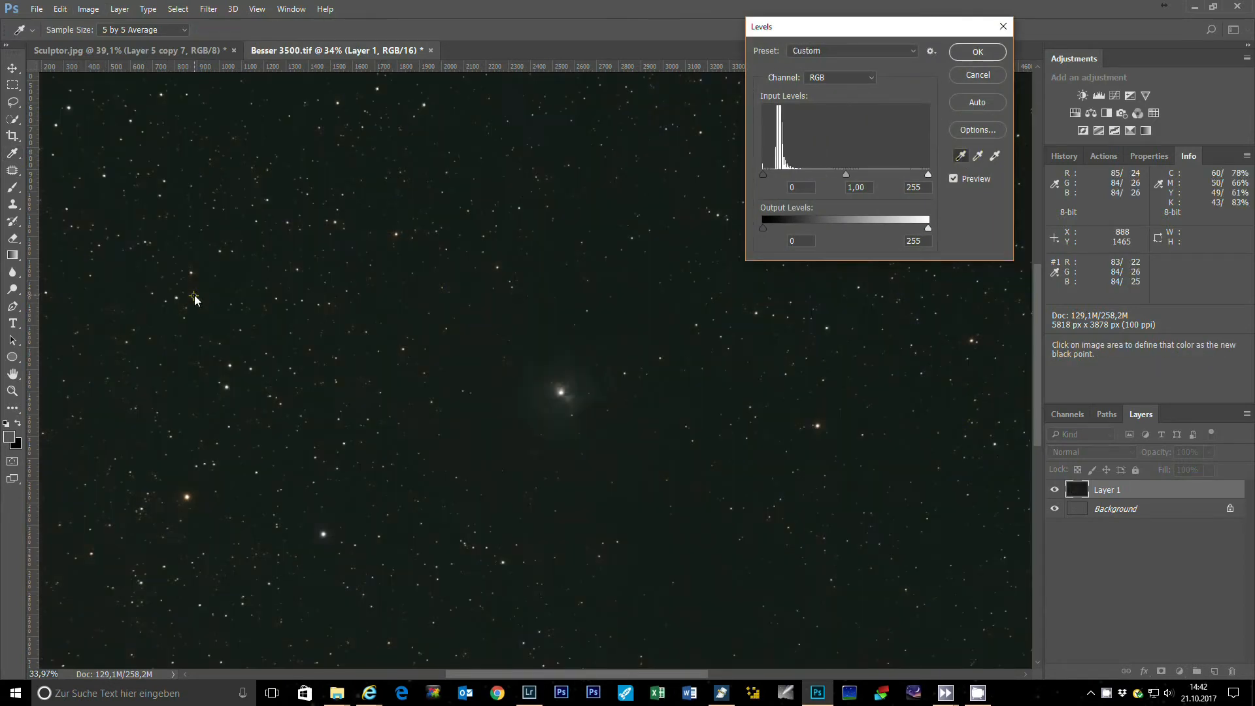
left_click(979, 55)
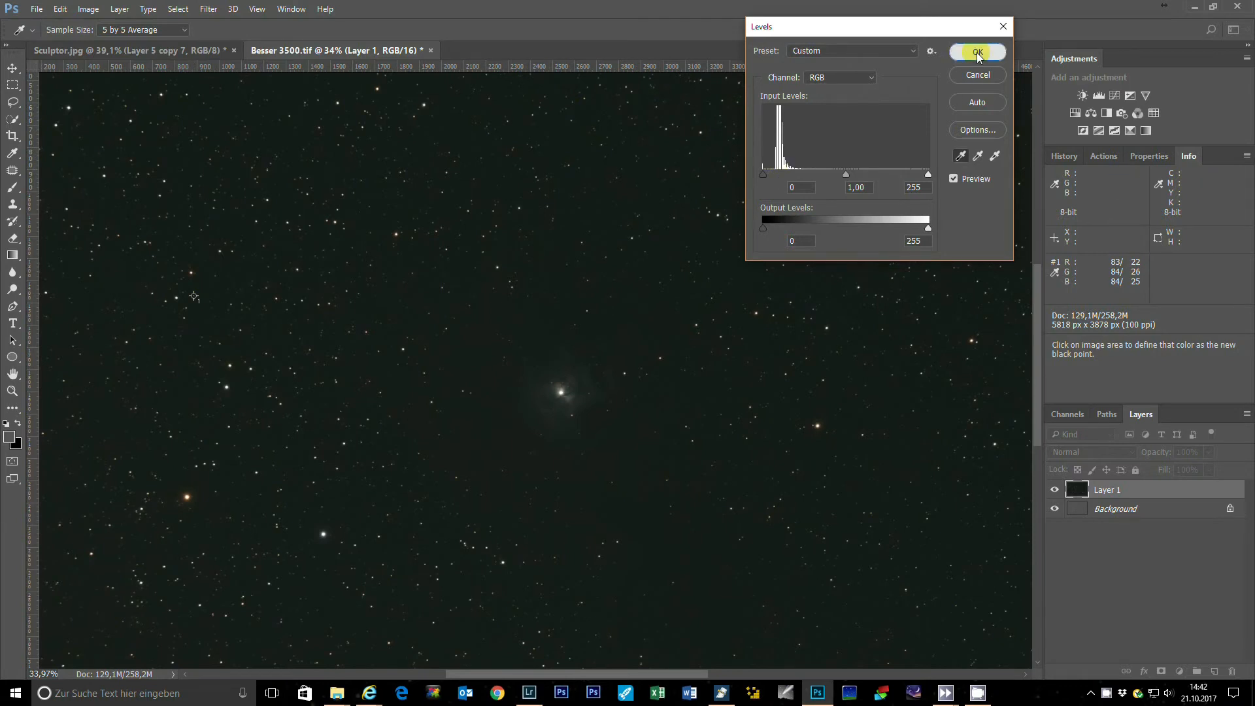
Examine the darkened image overall and the nebula around the bright central star up close
scroll(631, 491, "down", 1)
scroll(632, 495, "down", 1)
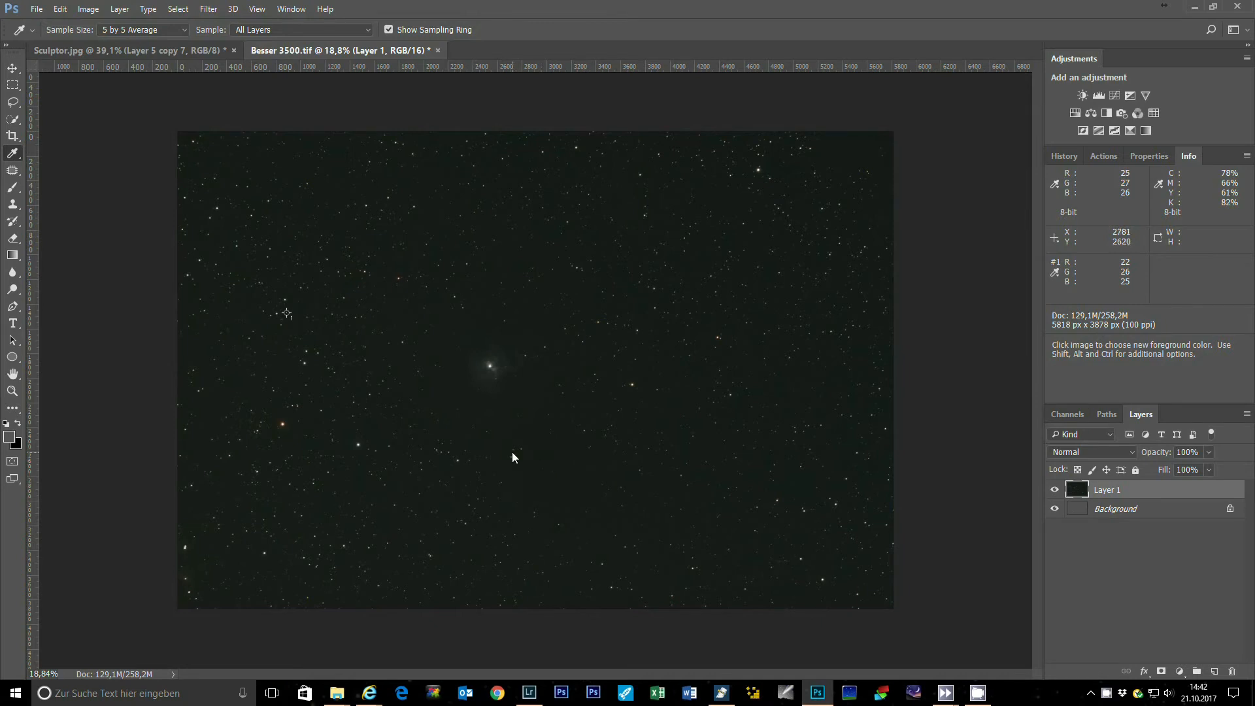
scroll(496, 440, "up", 1)
scroll(497, 439, "up", 2)
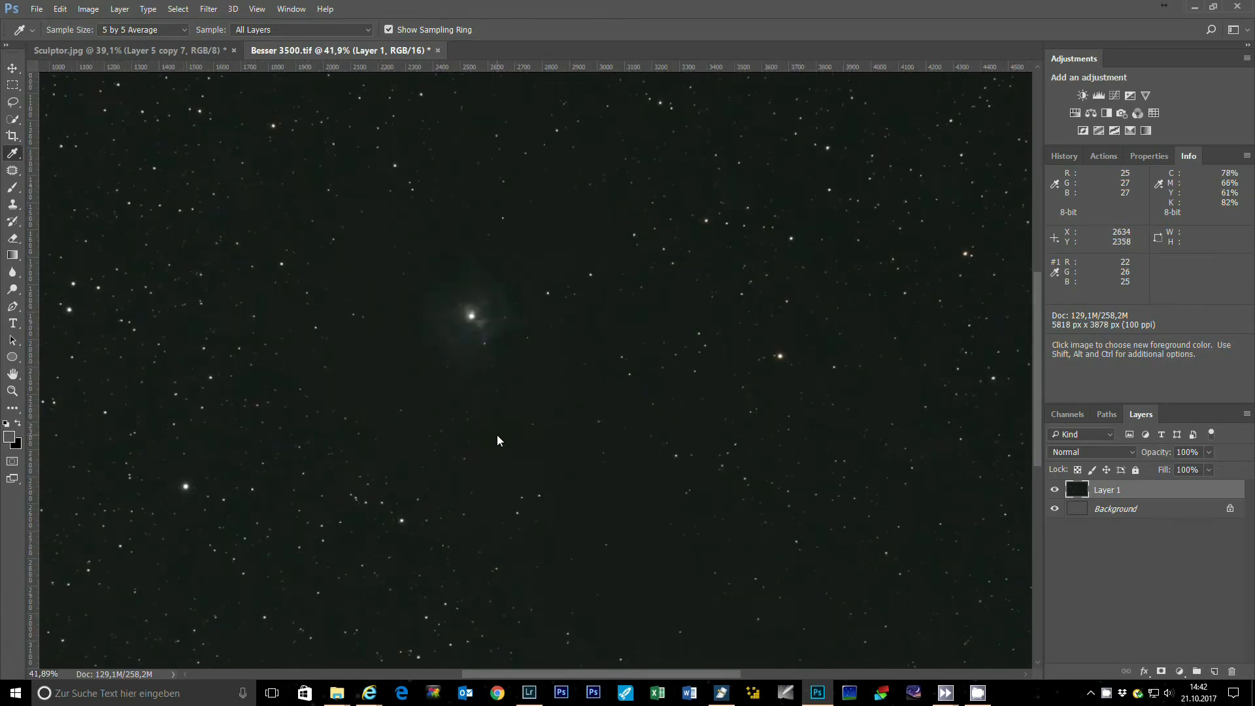
scroll(490, 316, "up", 3)
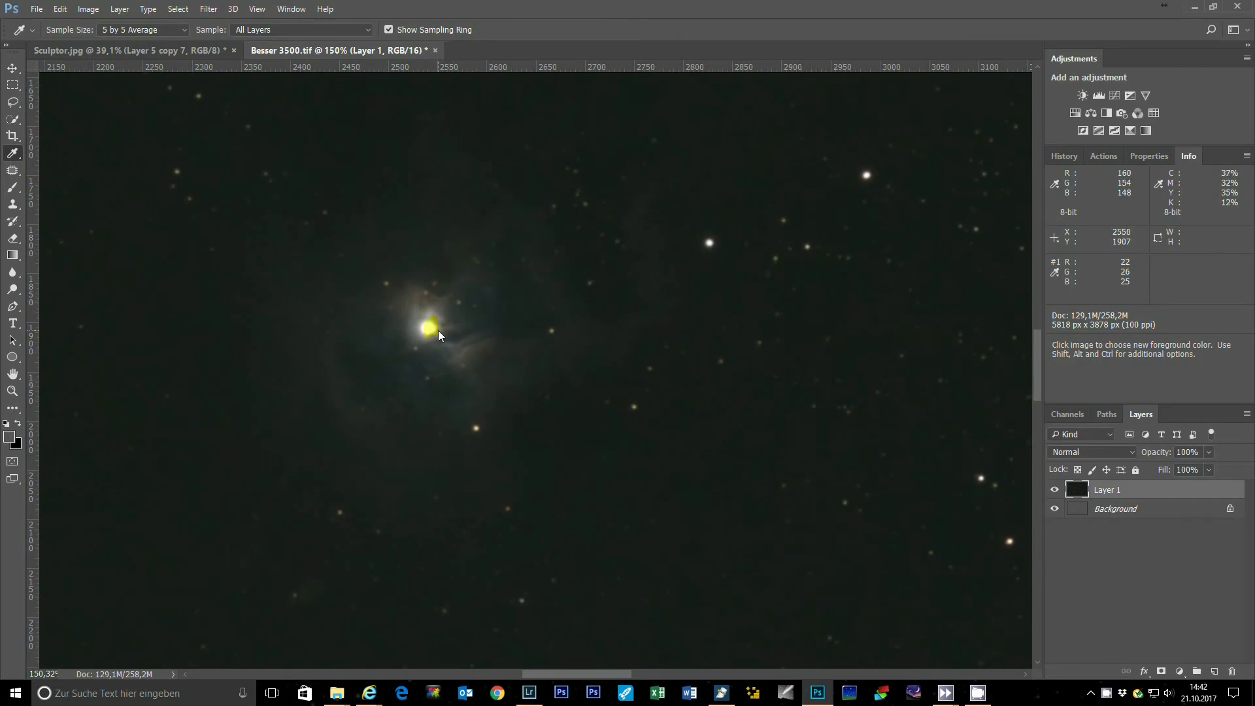
scroll(438, 330, "down", 5)
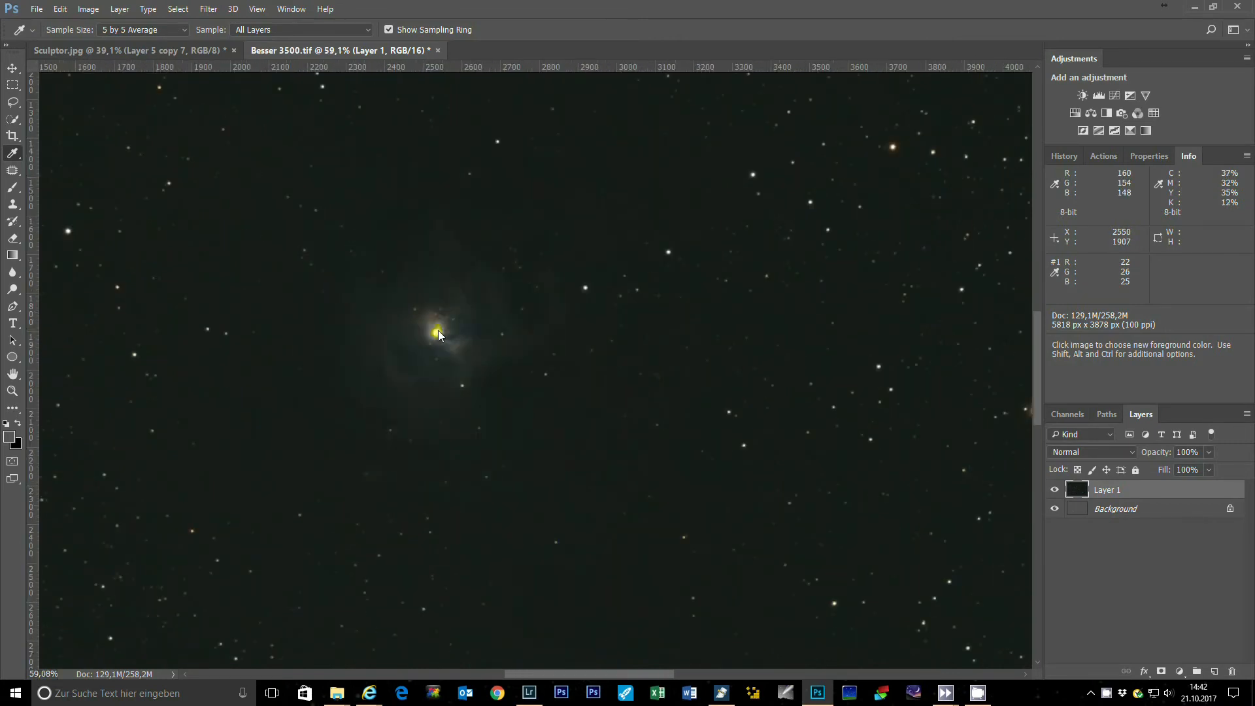
scroll(438, 335, "down", 1)
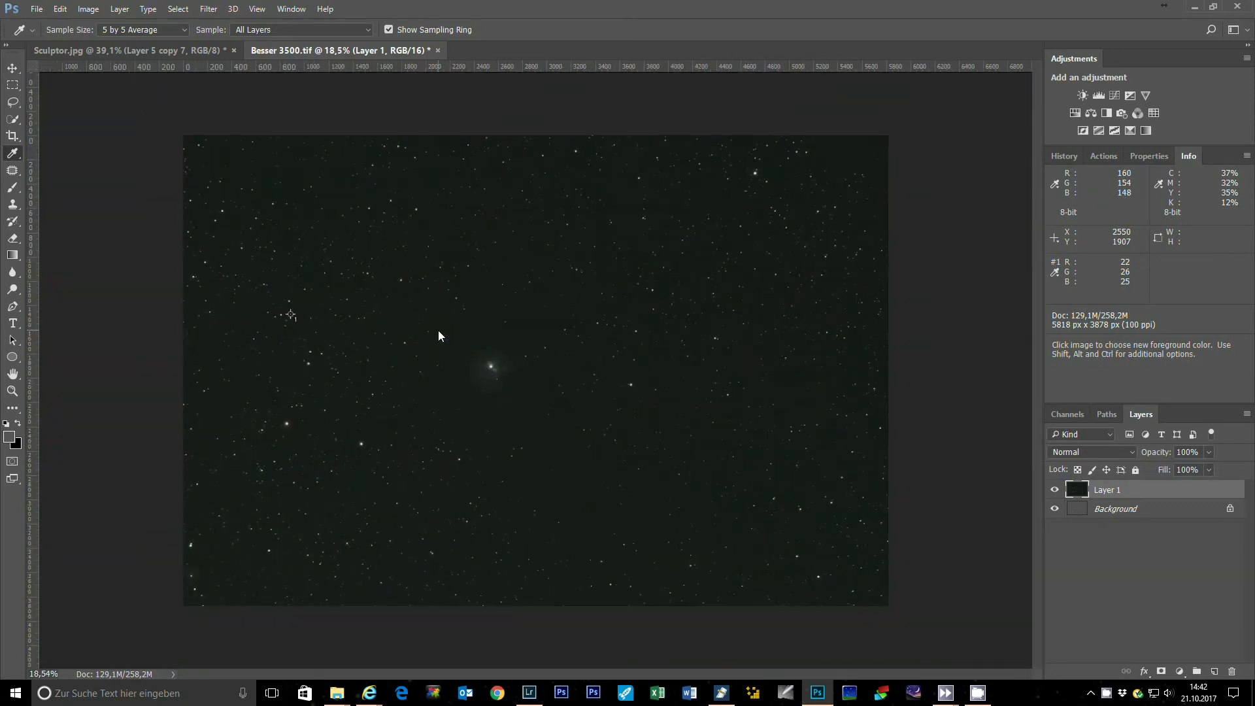
Neutralize the sky color by setting the Levels gray point at color sampler #1
key("ctrl+l")
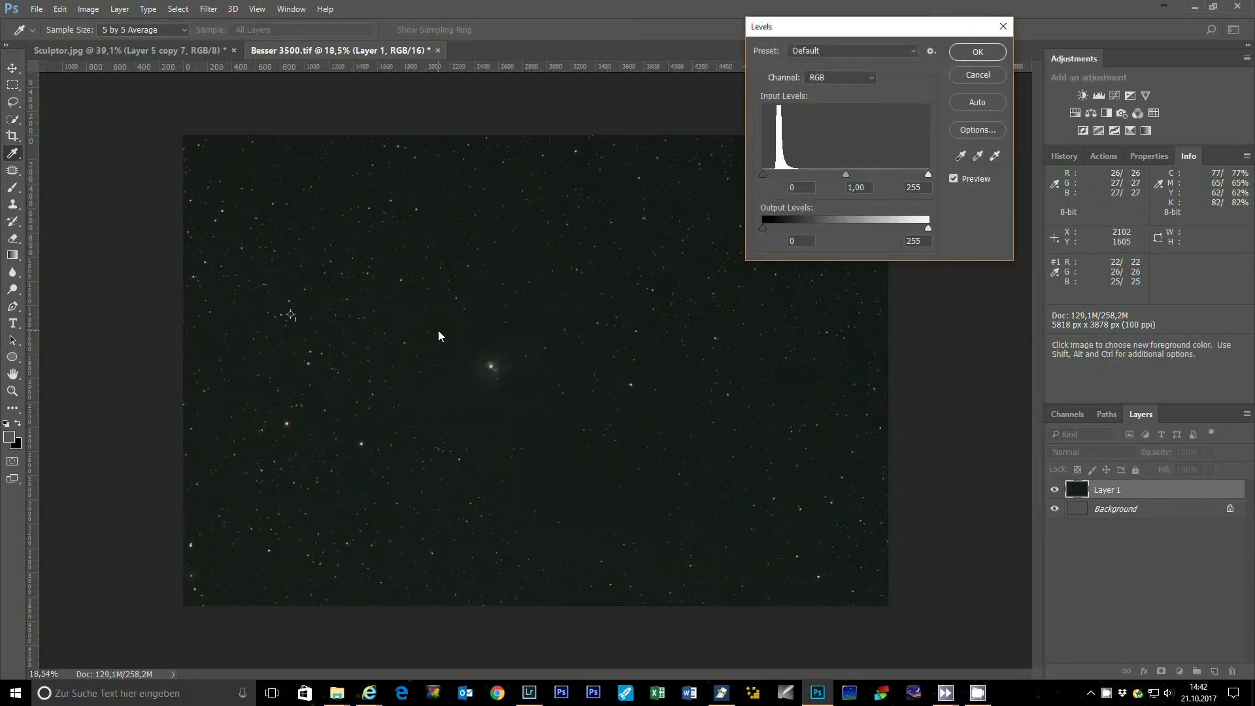
left_click(977, 156)
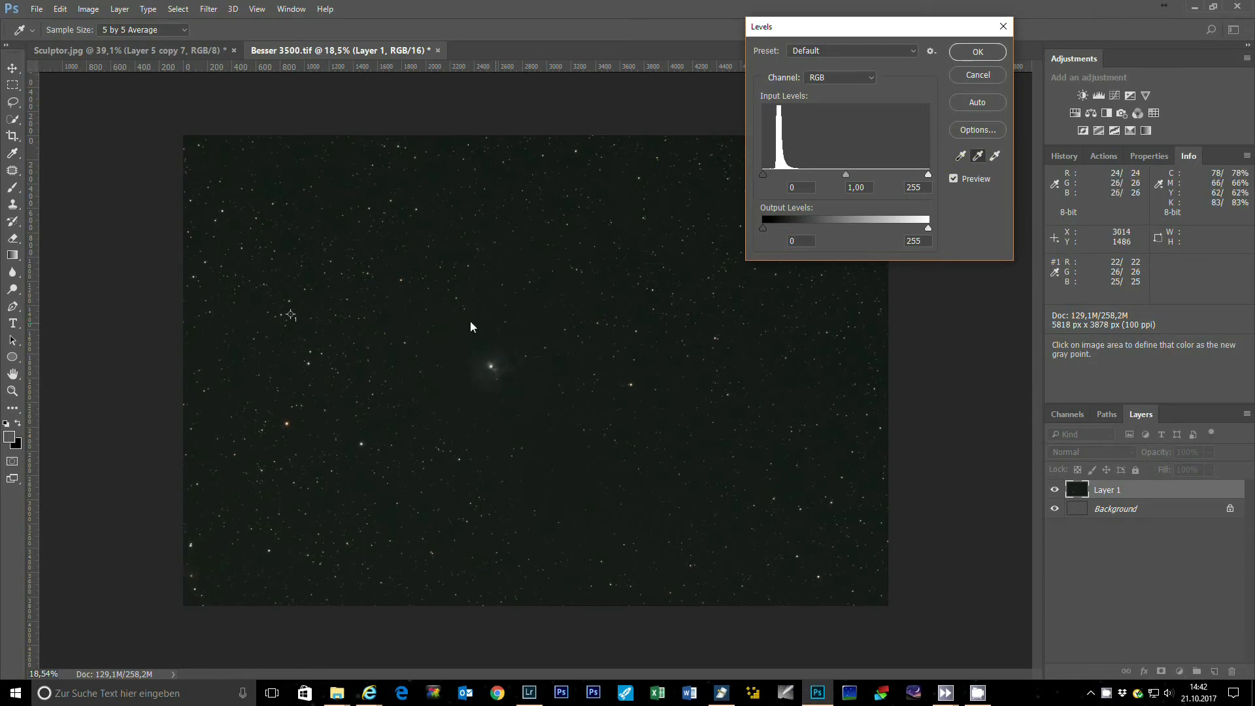
left_click(291, 314)
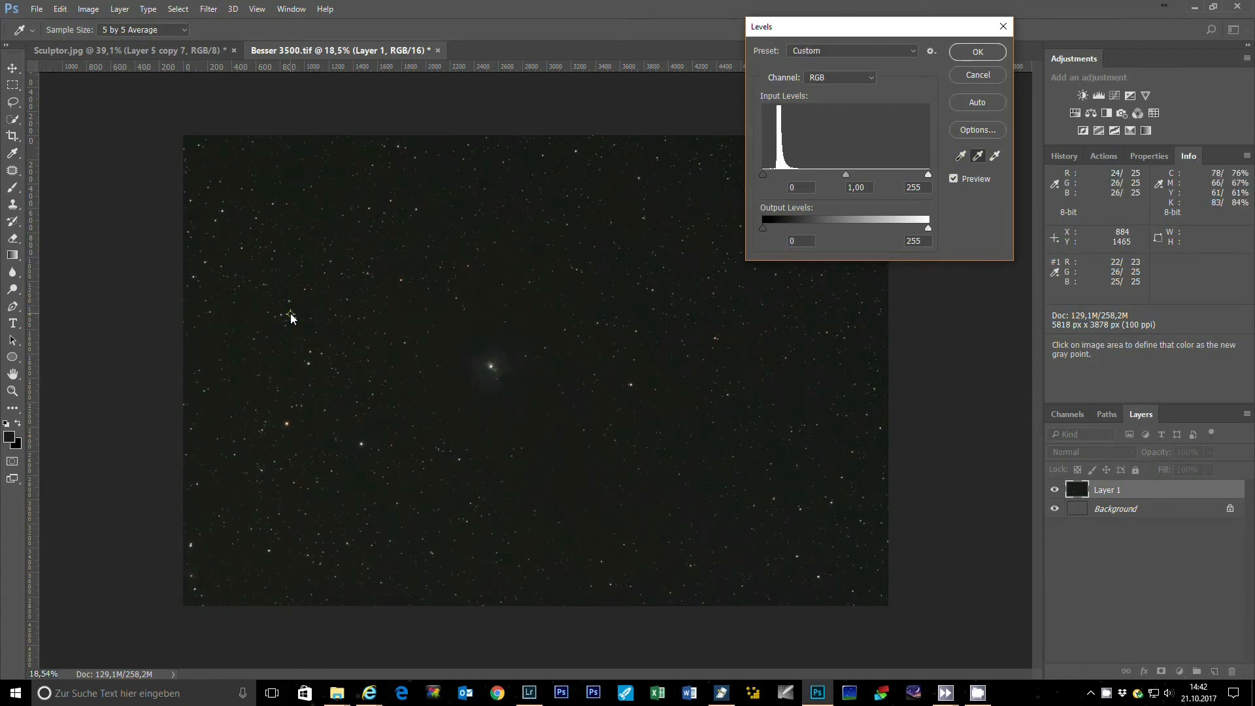
left_click(979, 52)
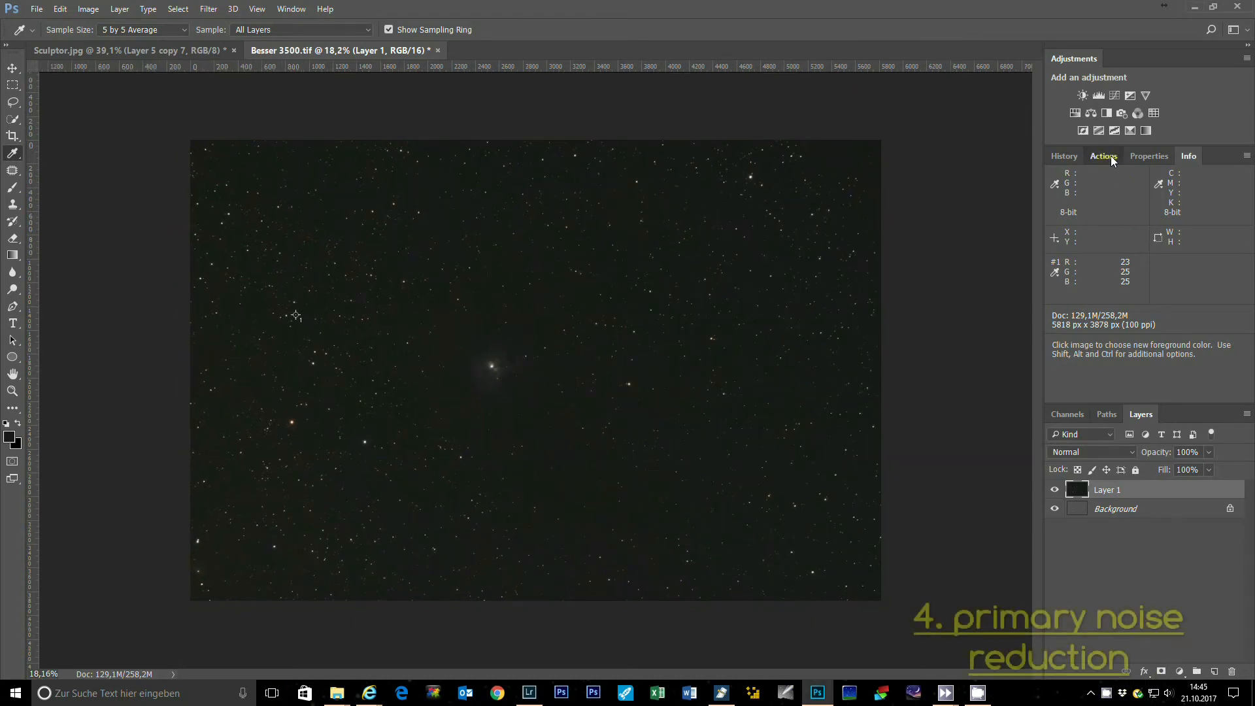
Run the Deep Space Noise Reduction action from the Astronomy Tools v1_6 set on Layer 1
left_click(1111, 155)
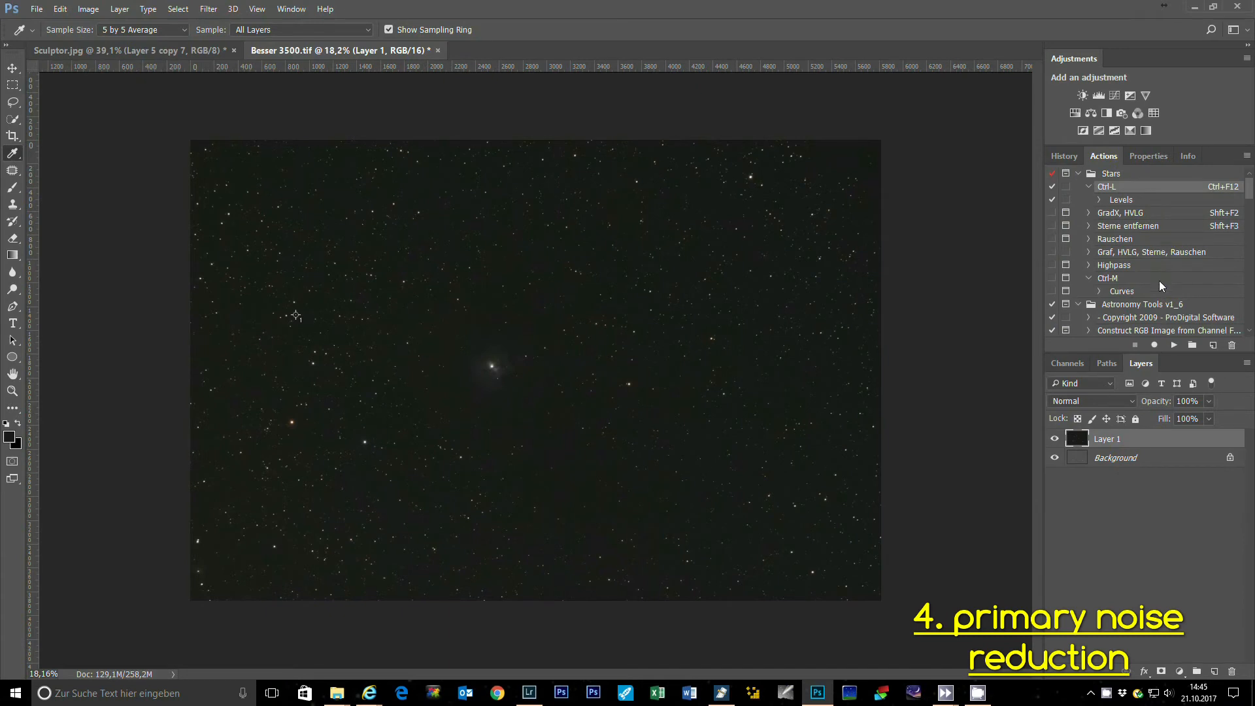
scroll(1159, 282, "down", 2)
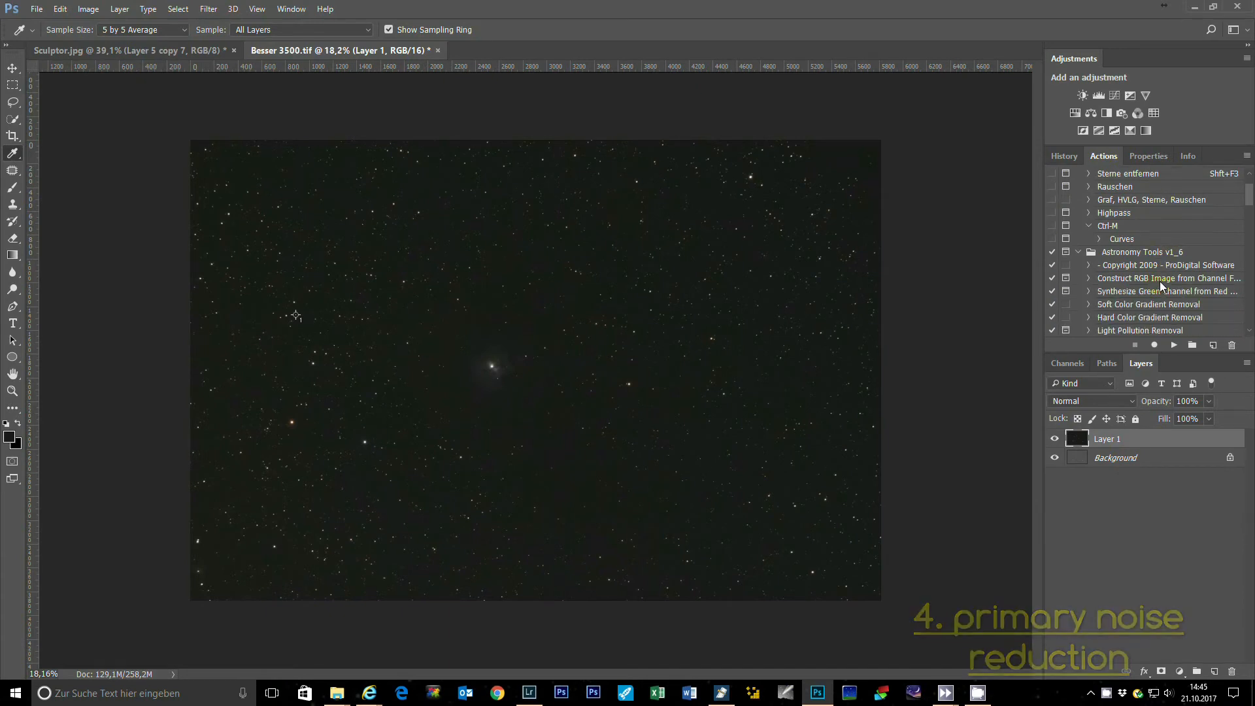
scroll(1160, 281, "down", 2)
scroll(1160, 282, "down", 2)
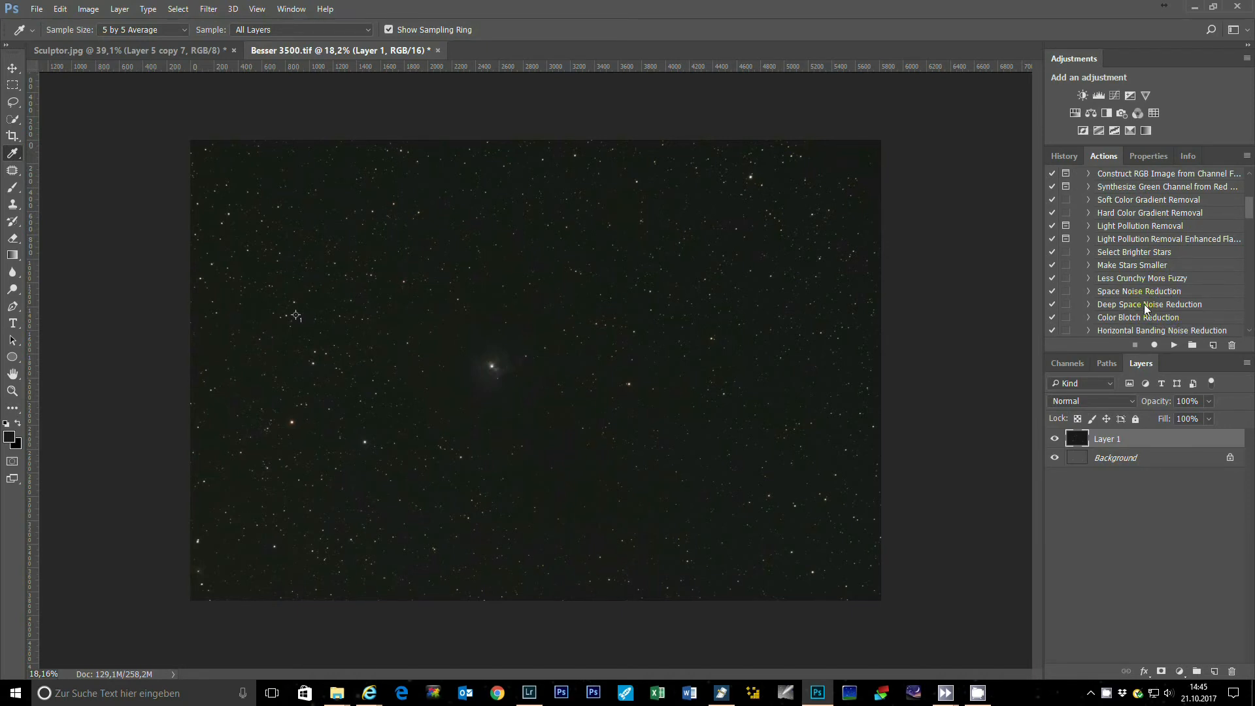
left_click(1146, 309)
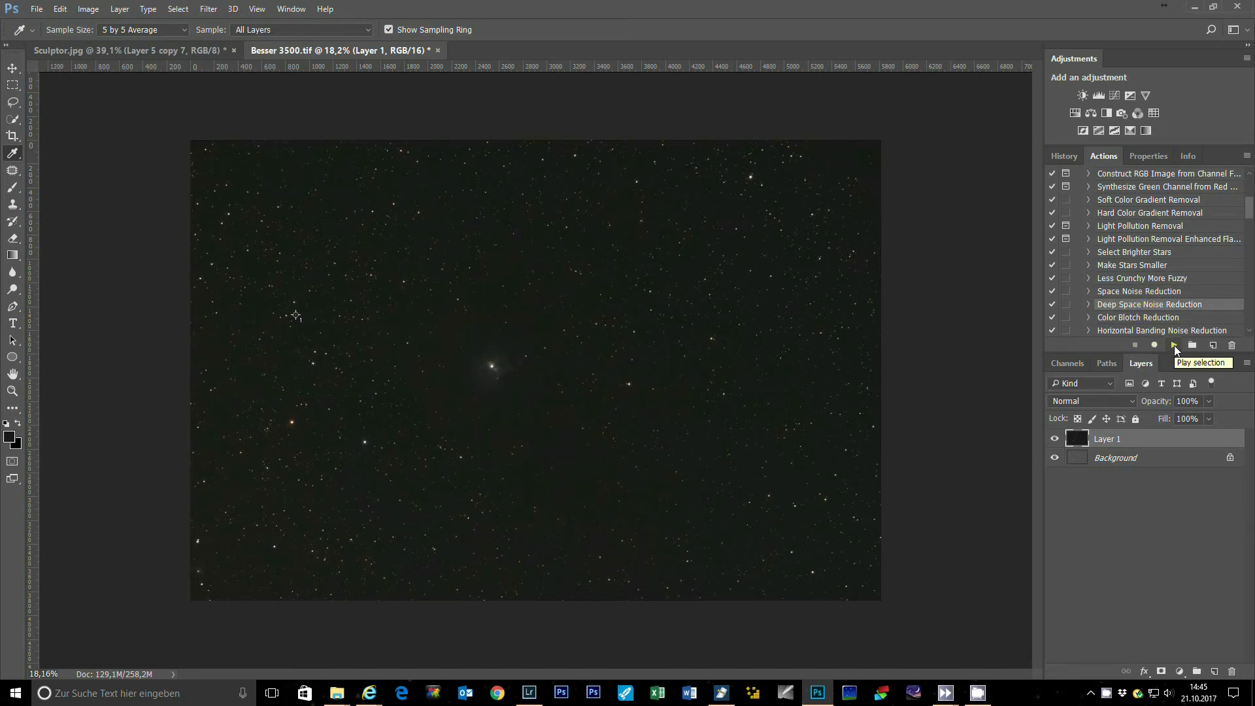
left_click(1175, 346)
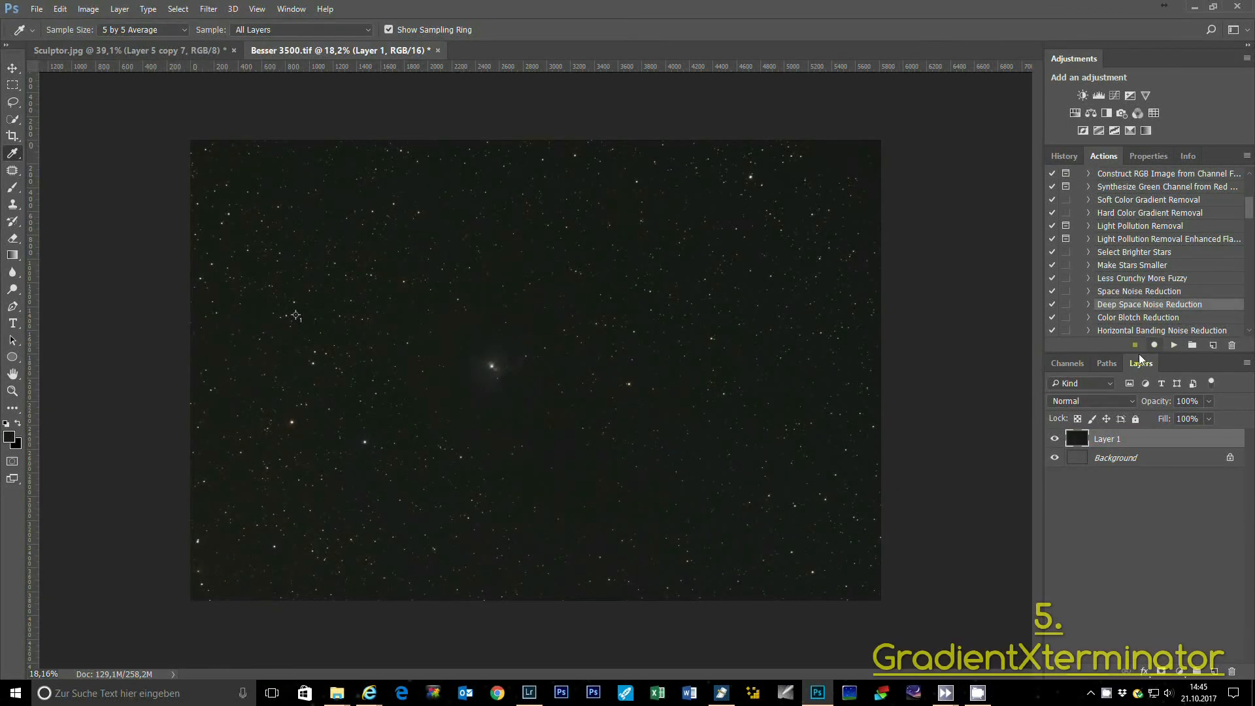
Lasso a generous oval around the nebula and bright central star, and invert the selection to cover the surrounding sky
key("l")
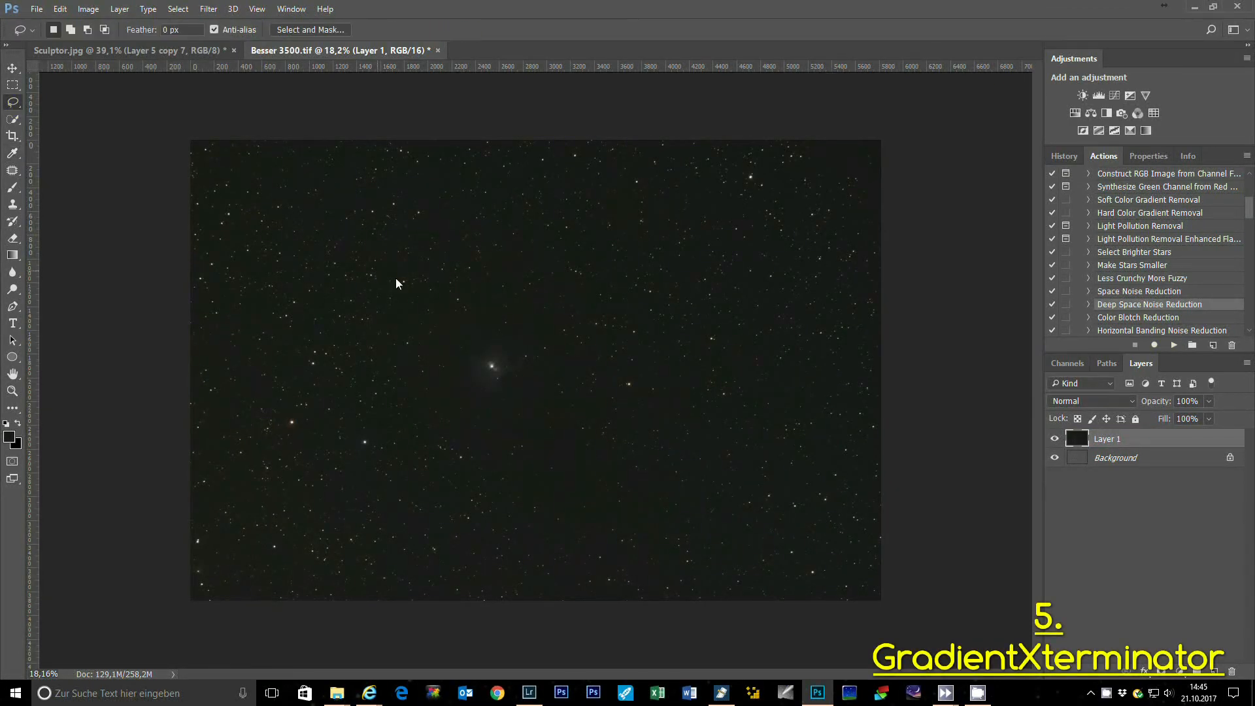
mouse_move(458, 321)
left_mouse_down()
mouse_move(375, 405)
mouse_move(519, 449)
left_mouse_up()
left_click_drag(392, 348, 400, 349)
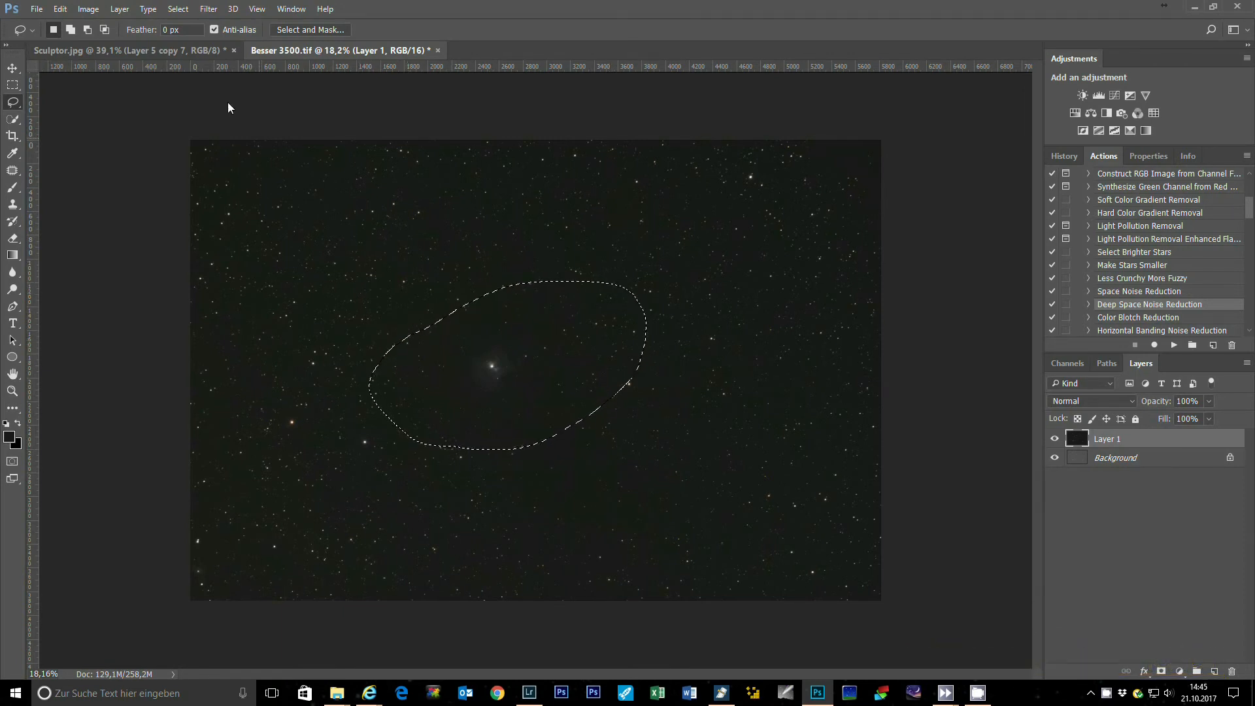
left_click(177, 9)
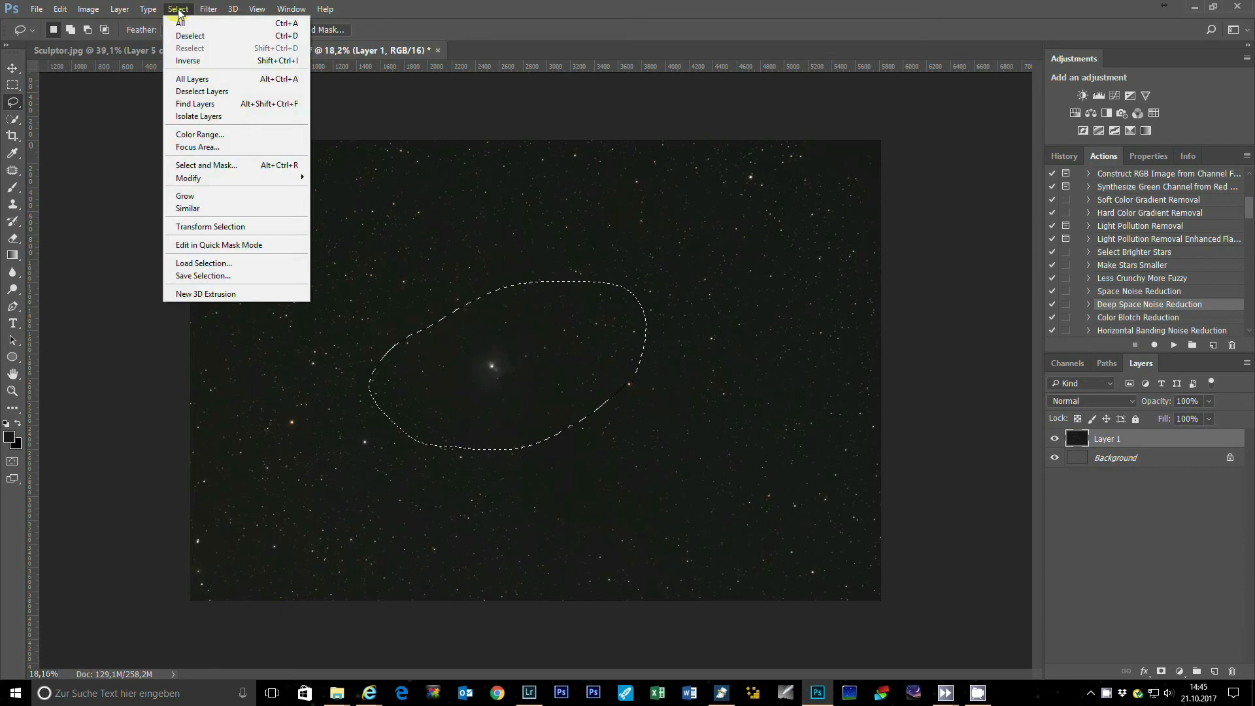
left_click(202, 60)
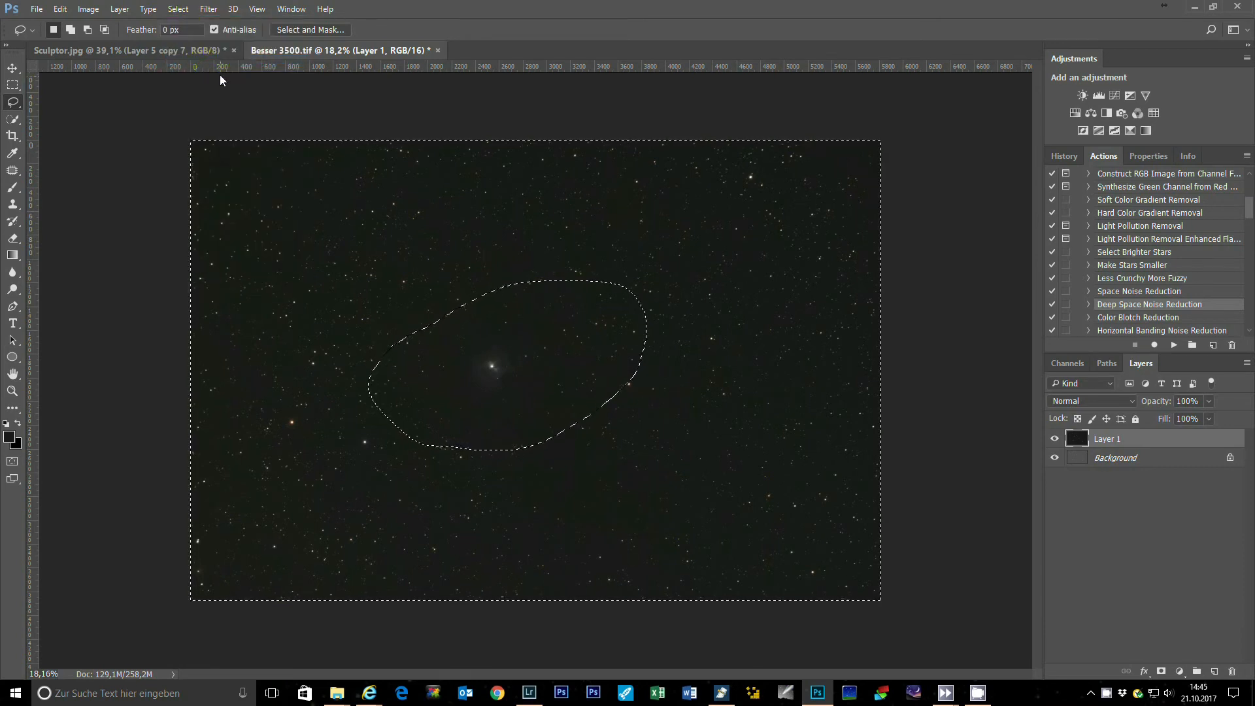
Apply the RC-Astro GradientXTerminator filter to the selected sky with Medium detail, Low aggressiveness and Balance background color enabled
left_click(207, 10)
mouse_move(272, 334)
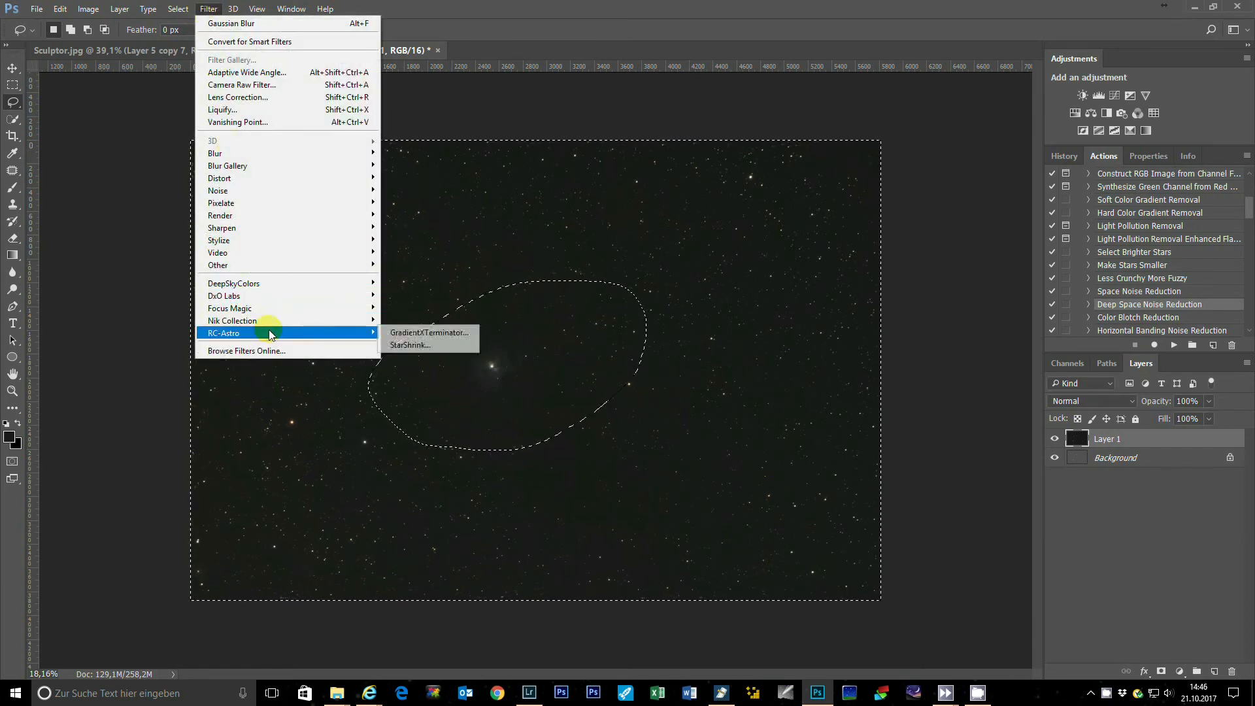
left_click(399, 334)
left_click(600, 256)
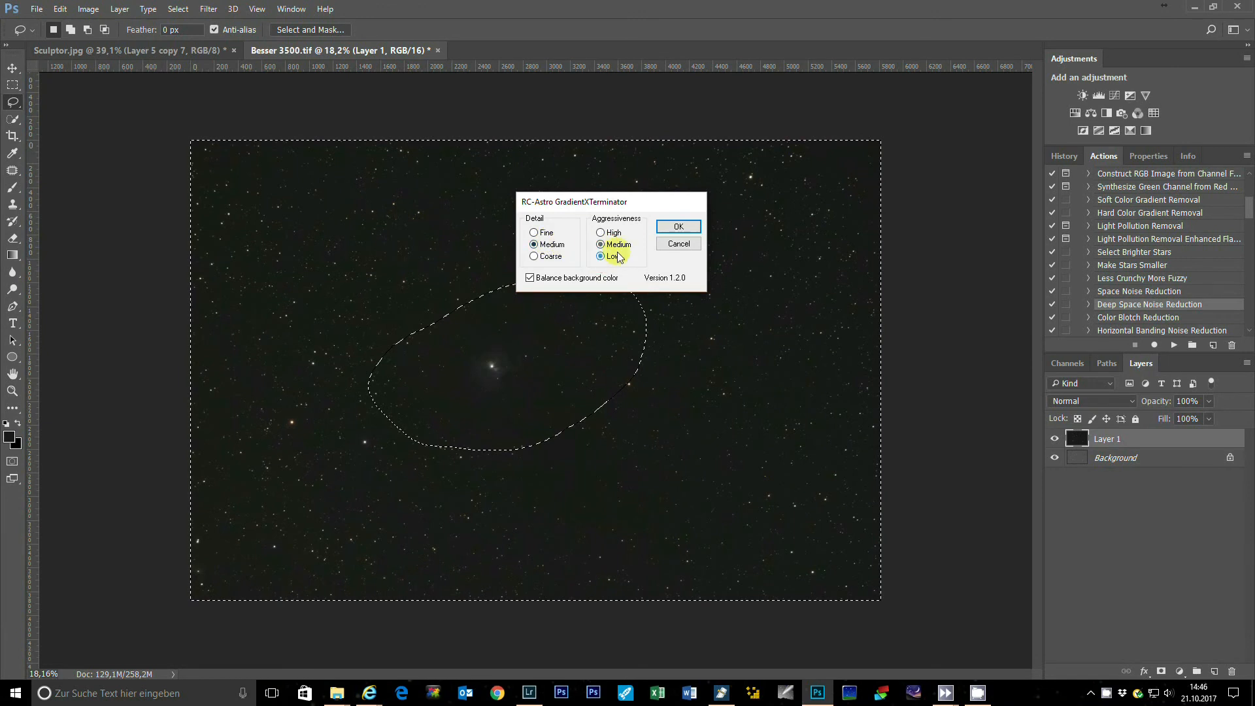
left_click(678, 227)
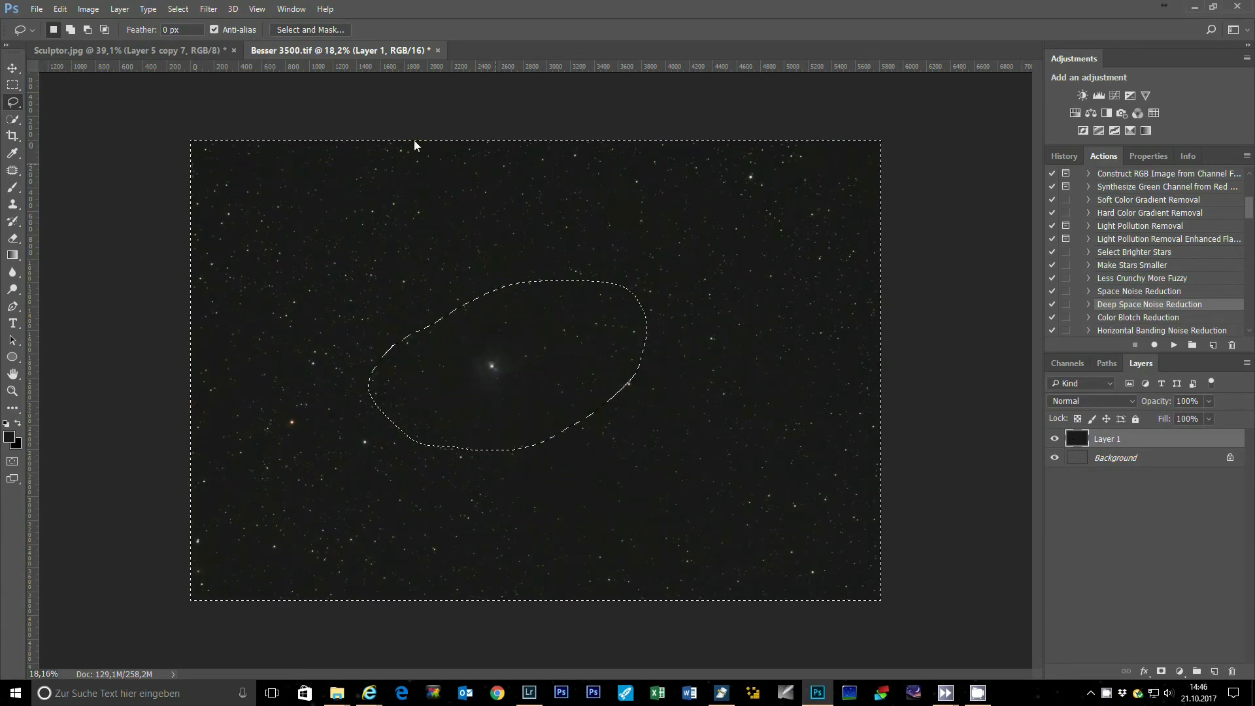
Apply GradientXTerminator again with Fine detail, Medium aggressiveness and Balance background color enabled, and clear the selection
left_click(209, 9)
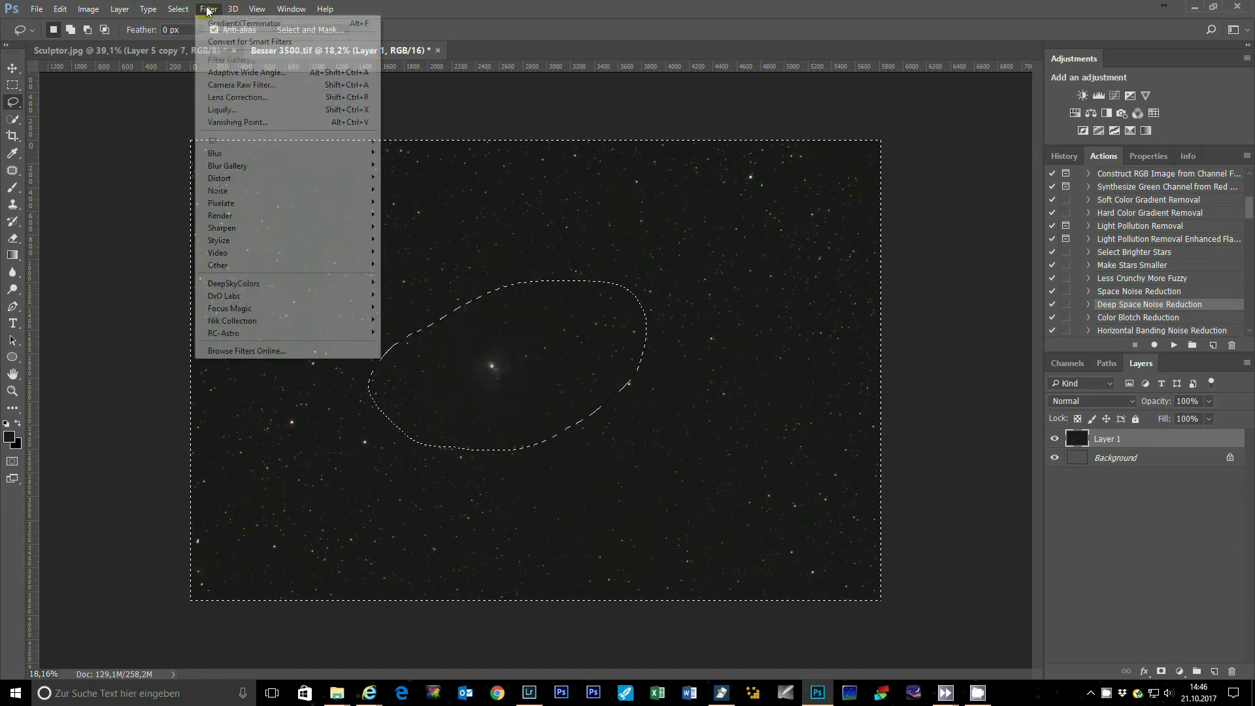
mouse_move(288, 333)
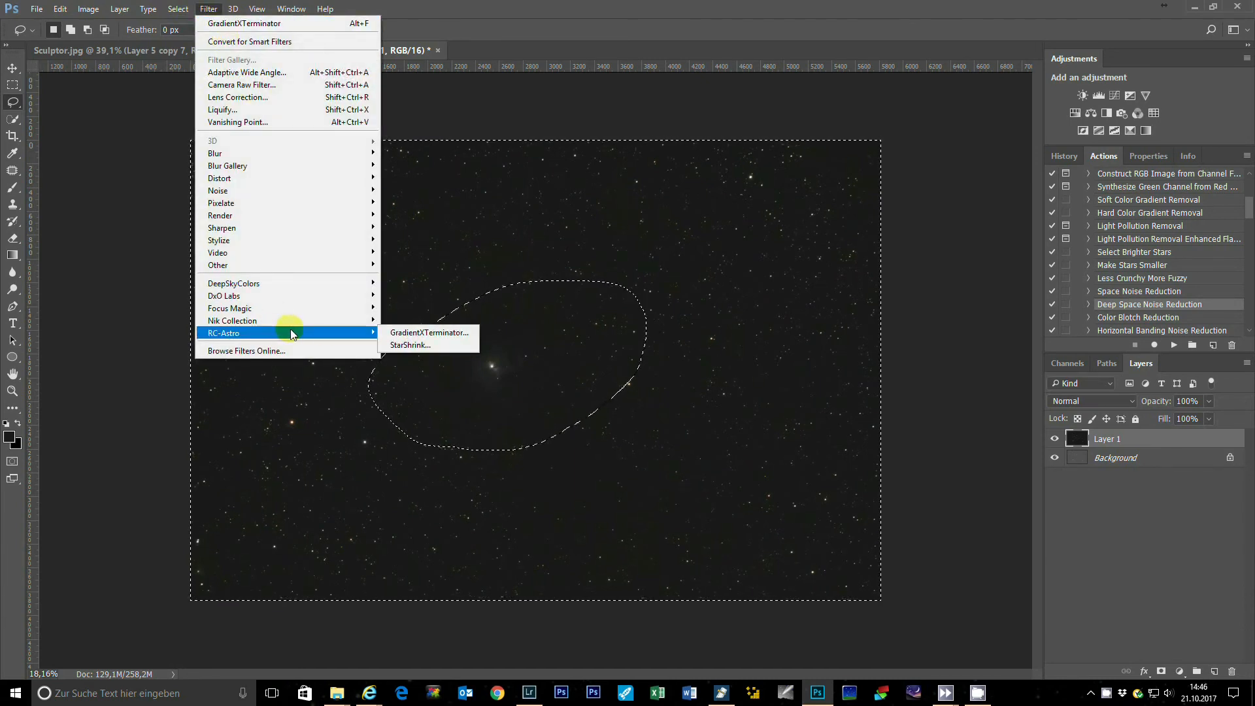
left_click(419, 333)
left_click(600, 244)
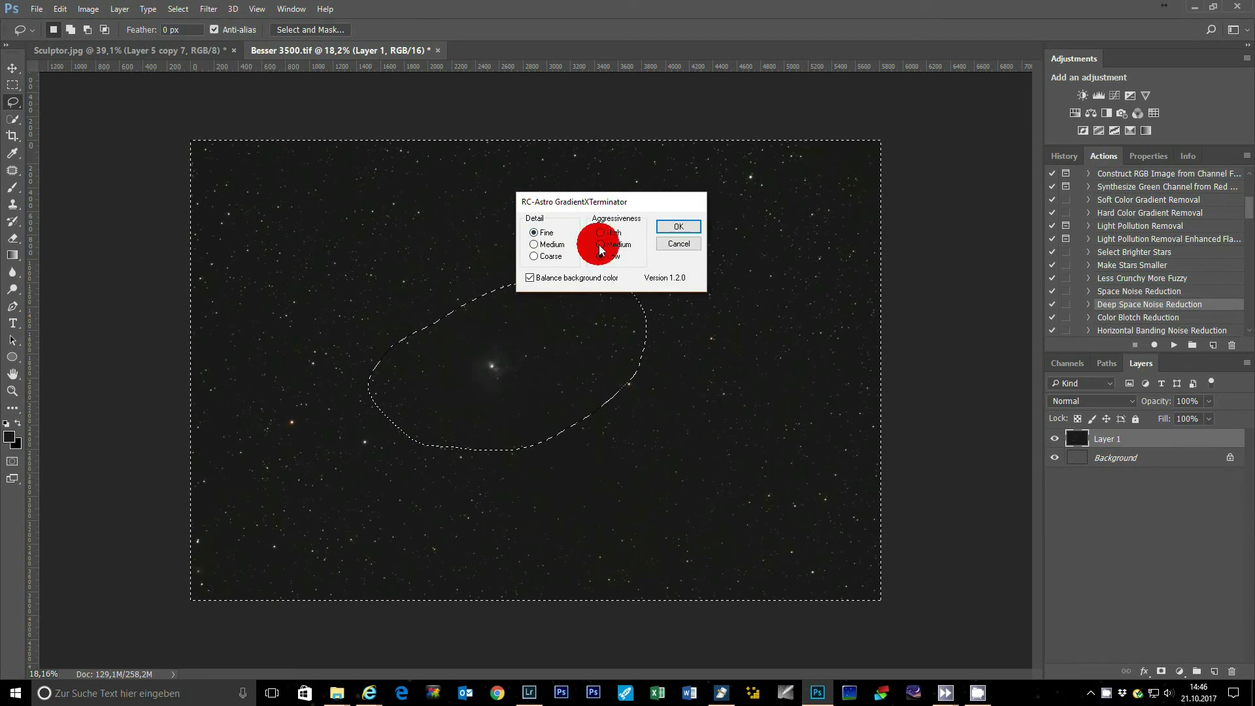
left_click(674, 229)
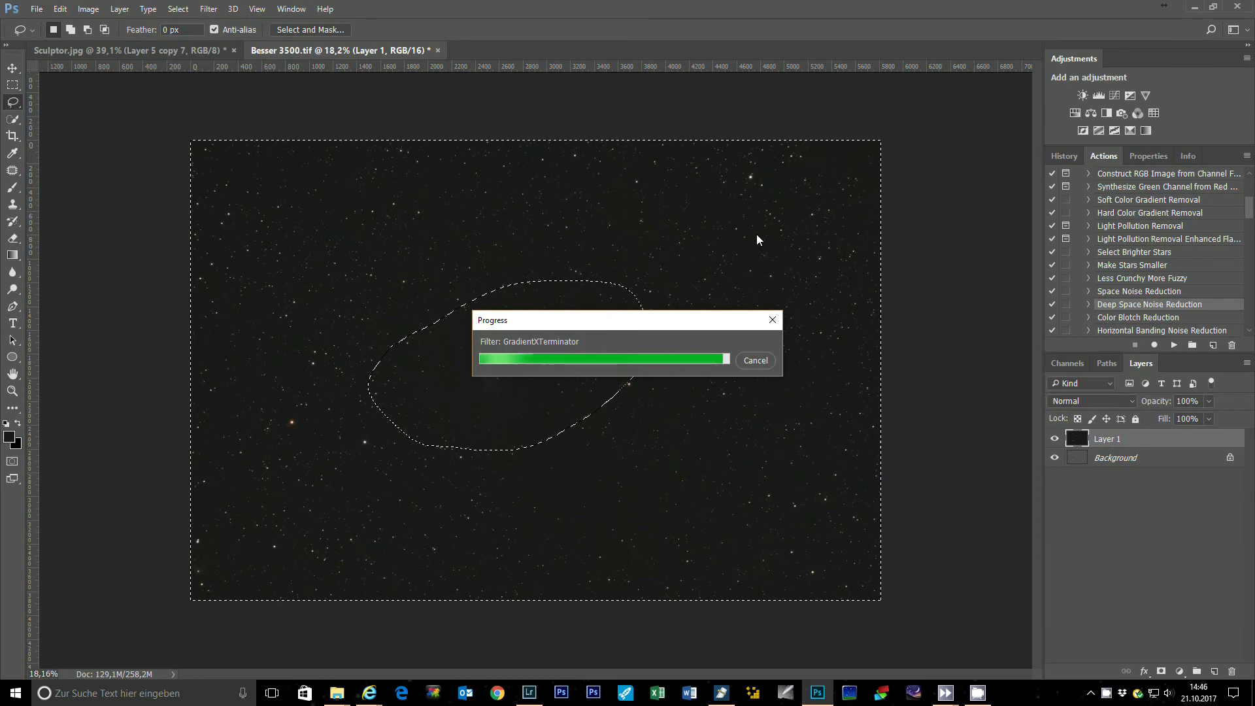
left_click(179, 9)
left_click(186, 36)
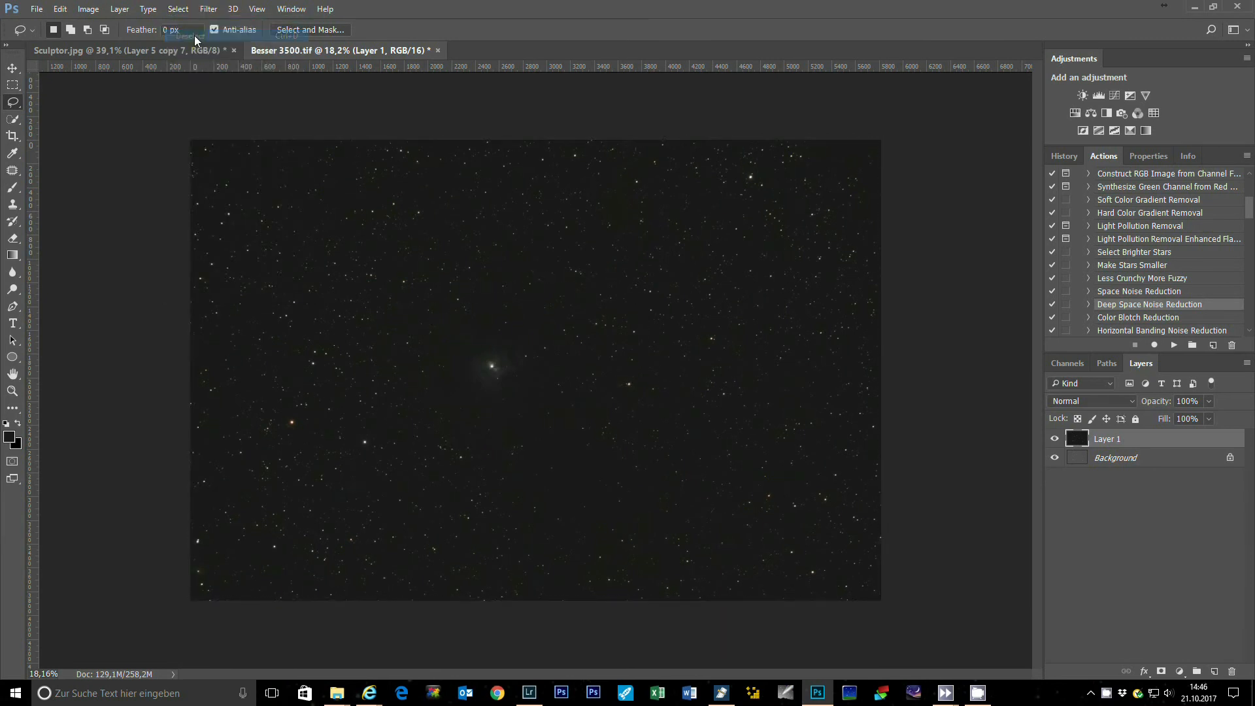
Apply the DeepSkyColors HLVG filter to Layer 1 at Strong to remove unwanted green noise
left_click(213, 11)
mouse_move(287, 284)
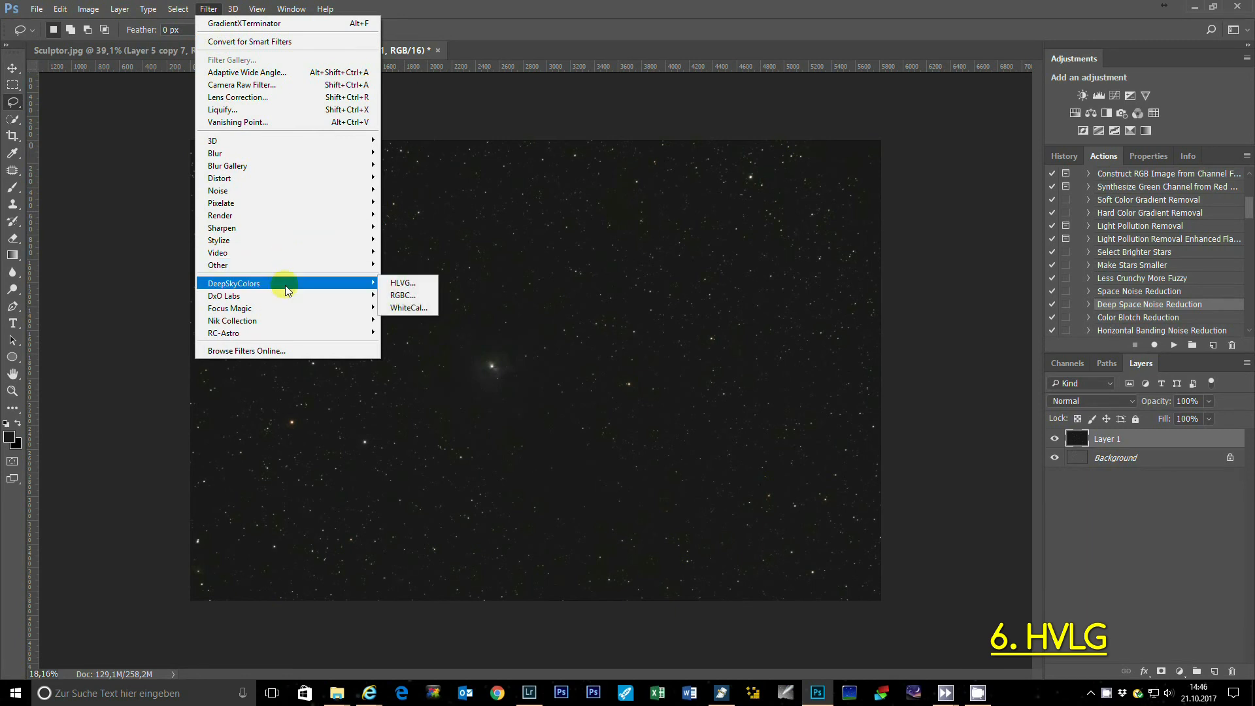
left_click(401, 283)
left_click(598, 234)
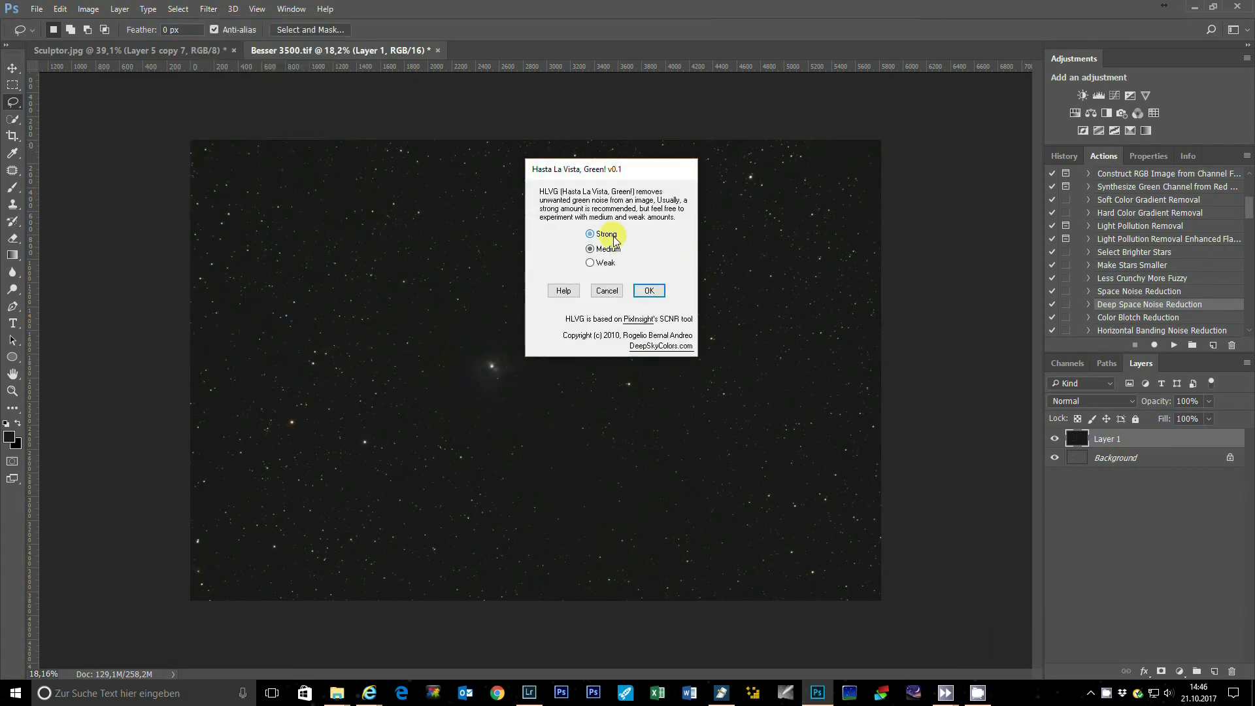
left_click(645, 289)
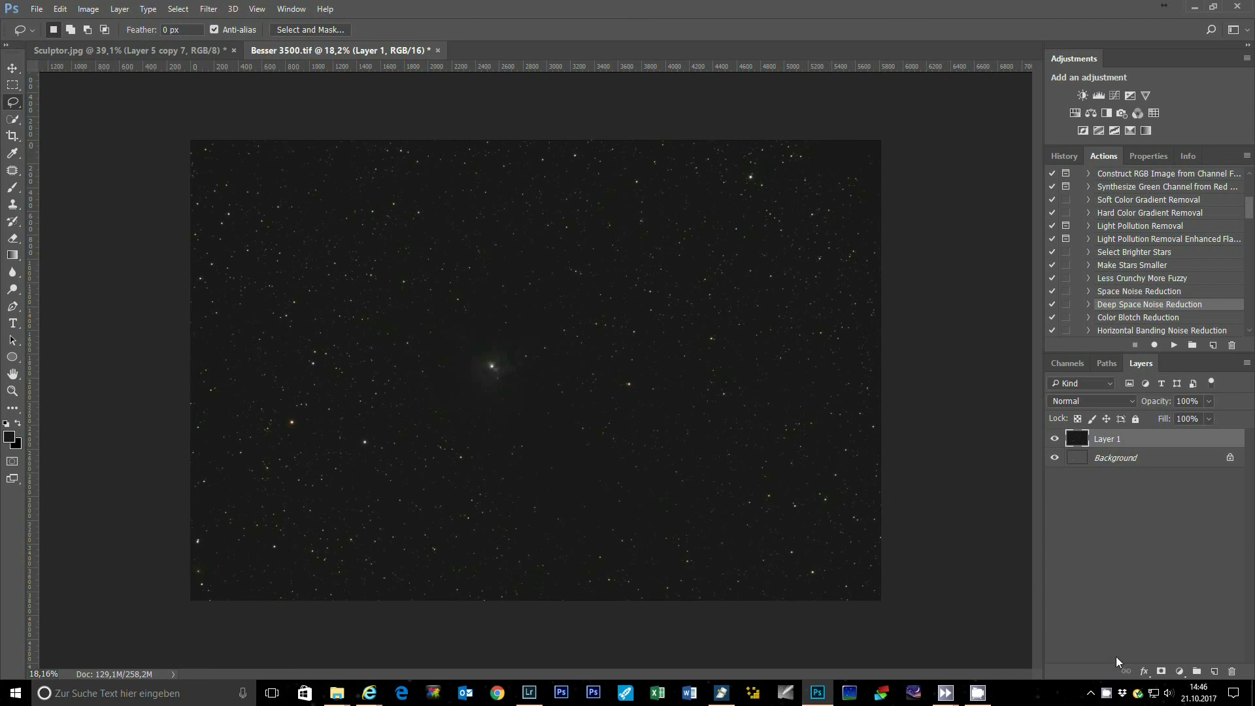
Equalize Layer 1 temporarily to inspect the background and faint nebulosity, and undo the equalization
left_click(88, 9)
left_click(101, 42)
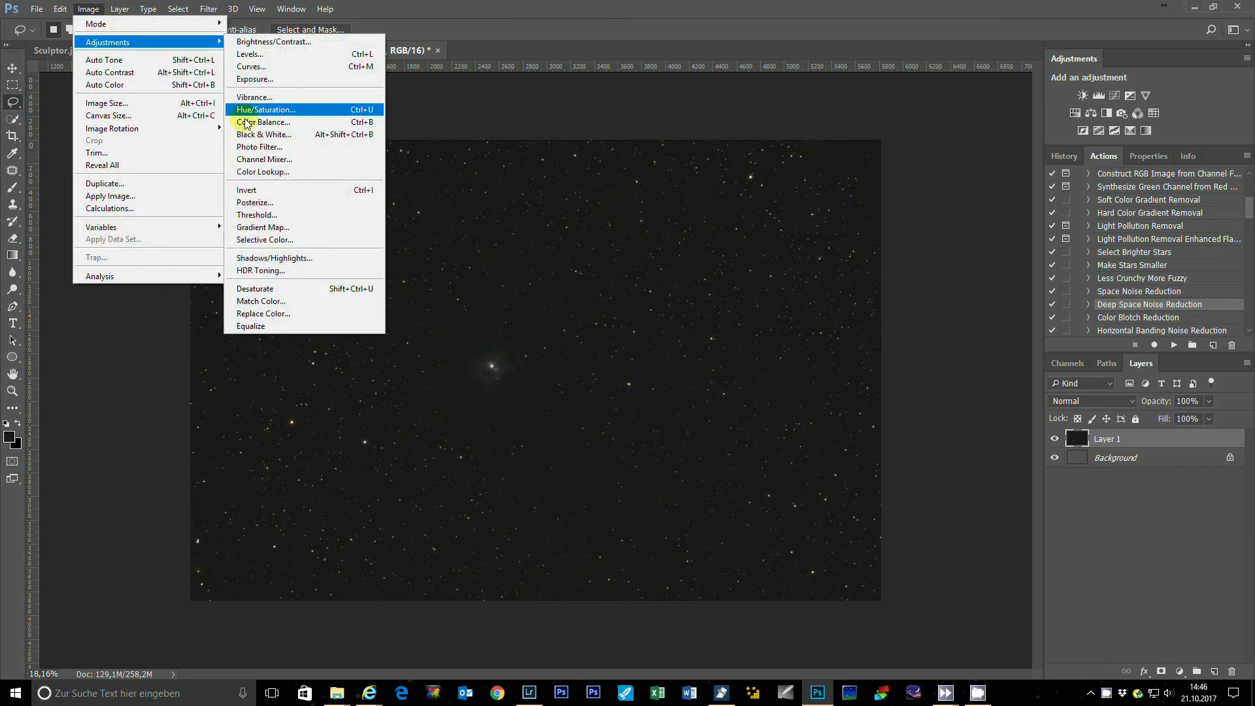
left_click(304, 324)
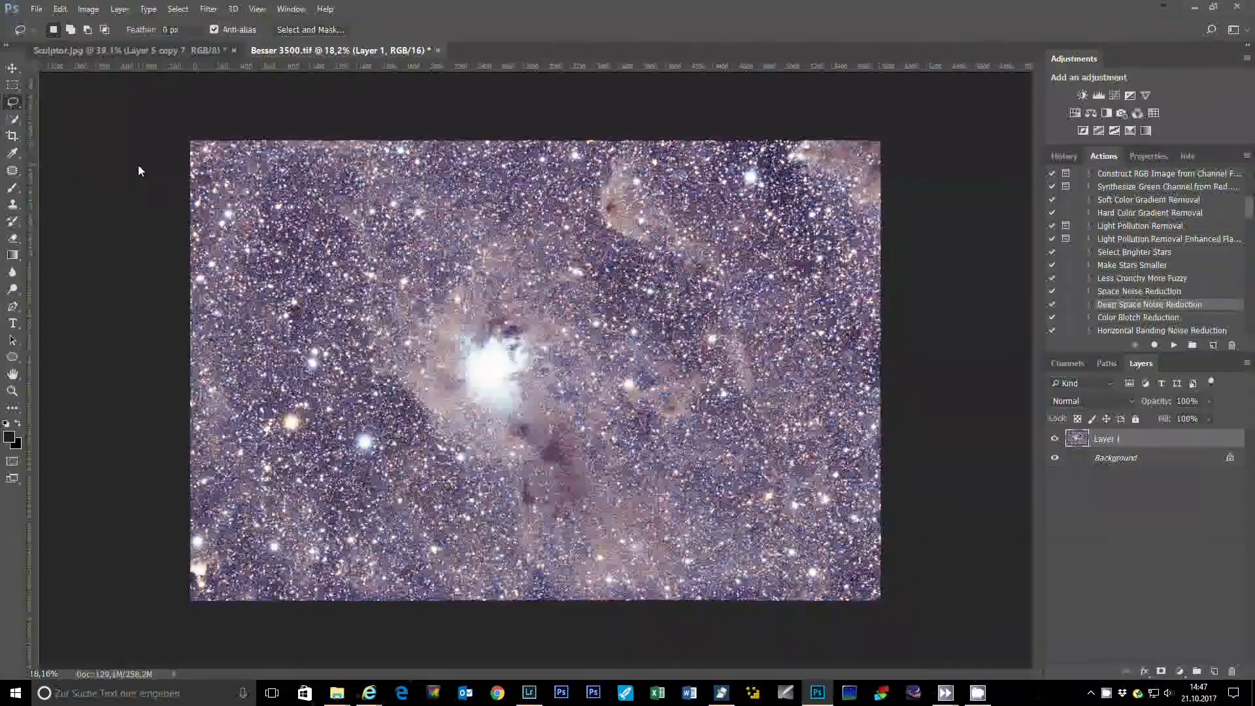
key("ctrl+z")
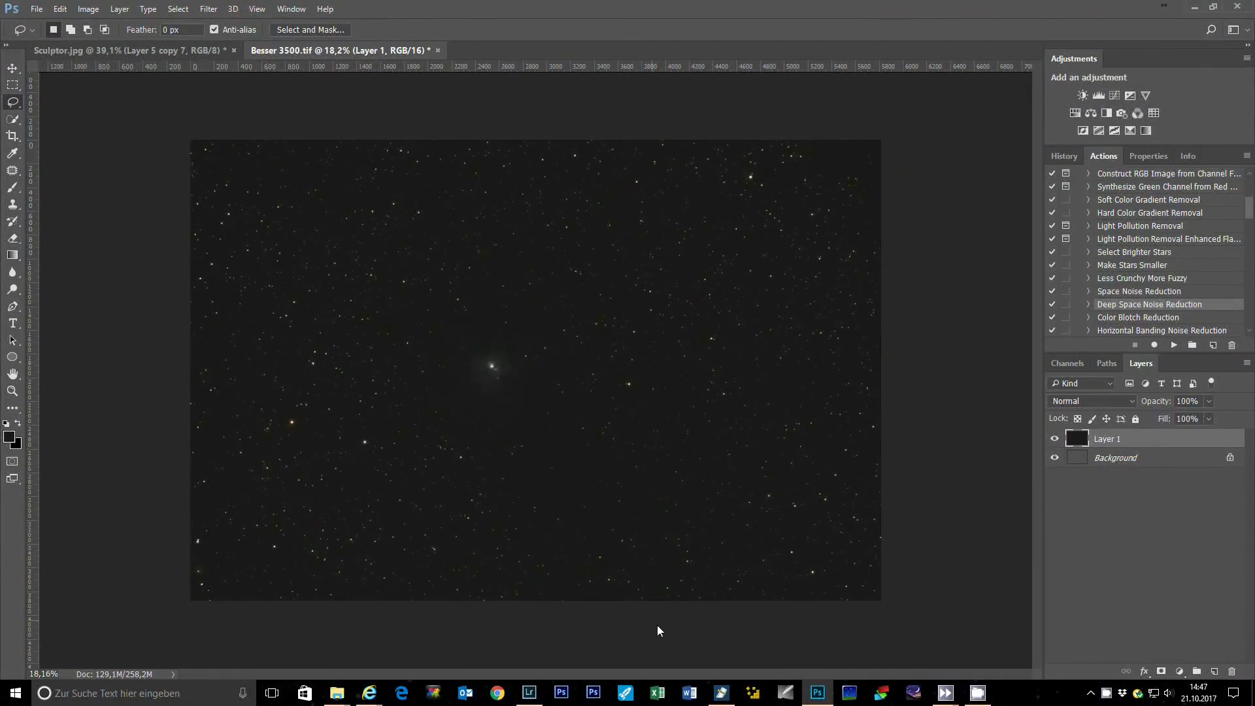
right_click(1106, 693)
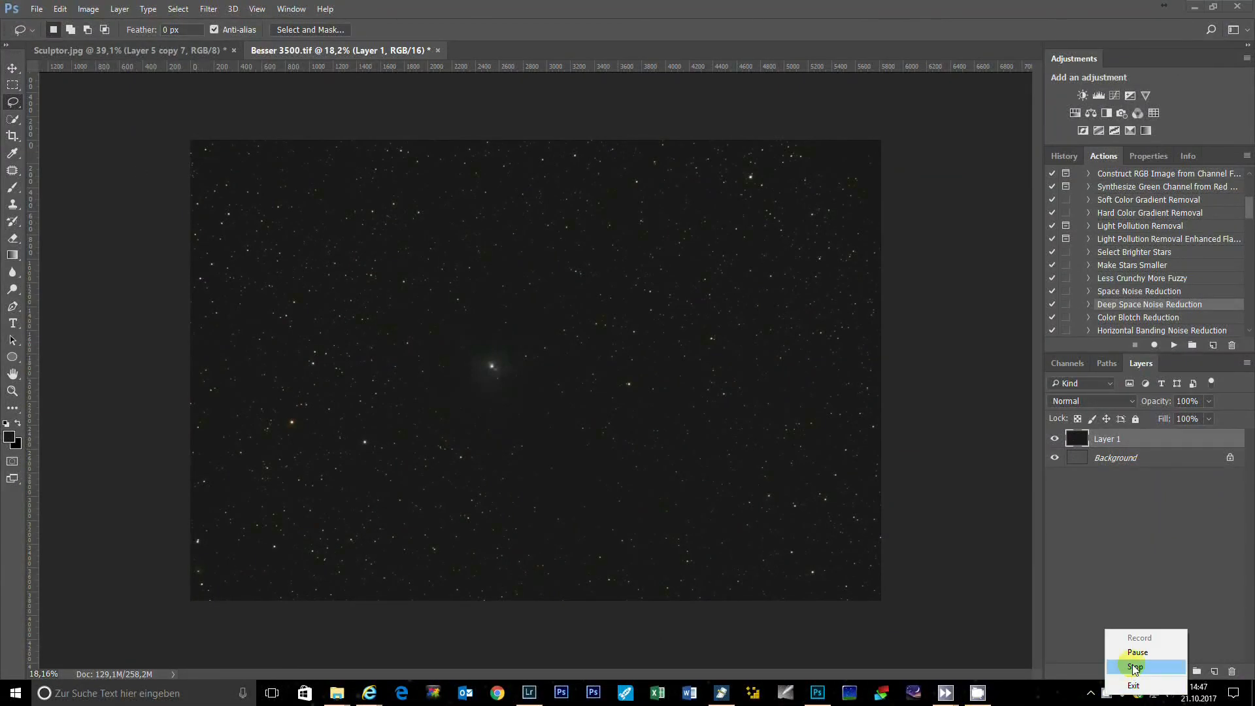